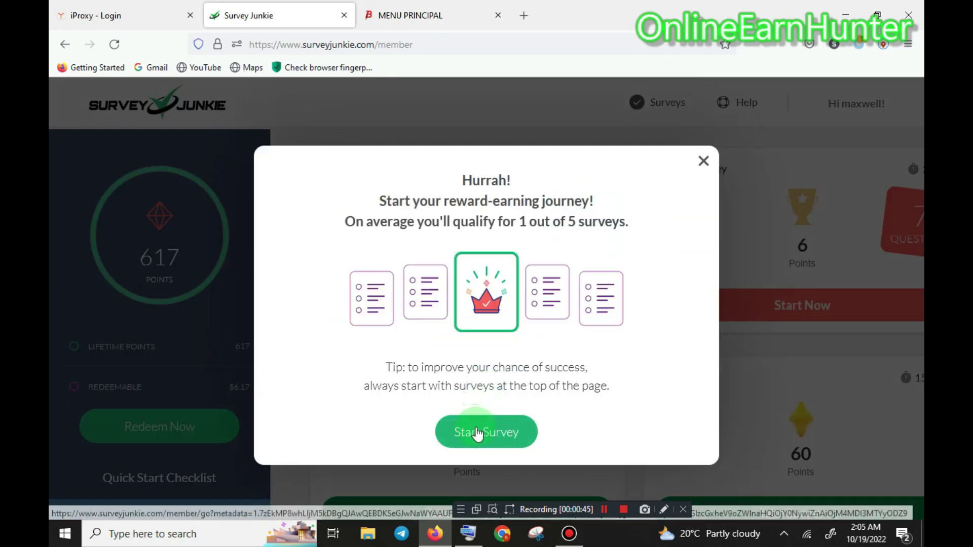
# Try to start the suggested survey, and dismiss the Survey Medley questionnaire offered in its place.
pyautogui.click(477, 428)
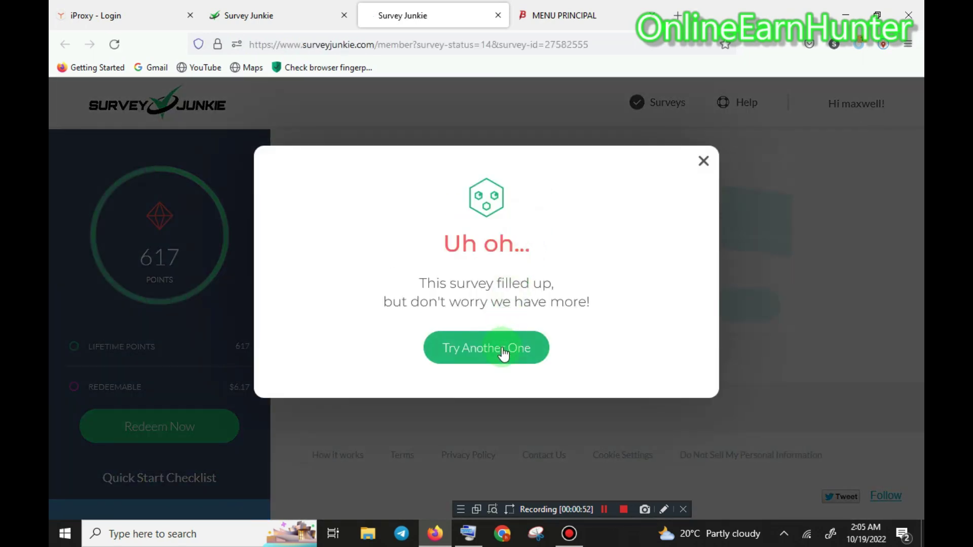
pyautogui.click(503, 349)
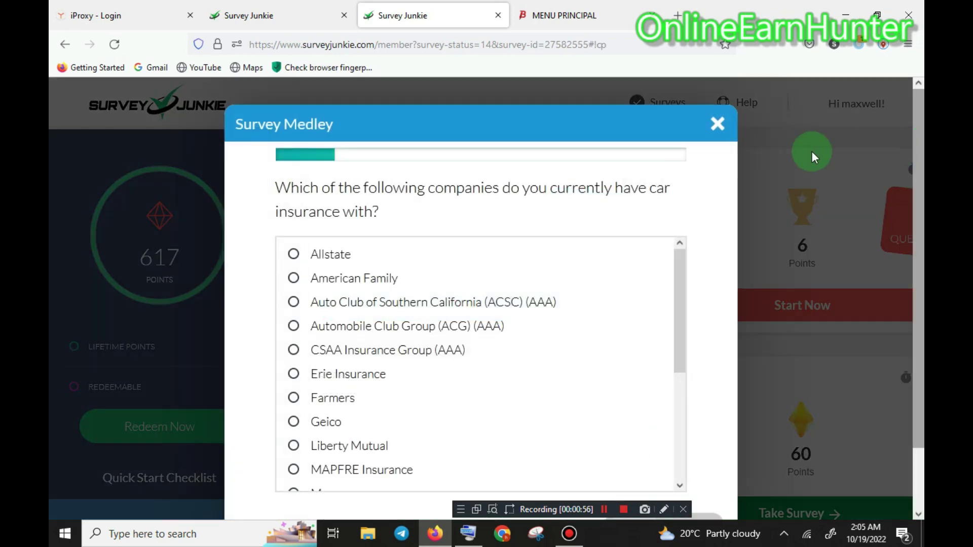
pyautogui.click(715, 122)
# Open the 6-minute survey worth 25 points, ID 27414194, from the list of available surveys.
pyautogui.scroll(-4, 918, 162)
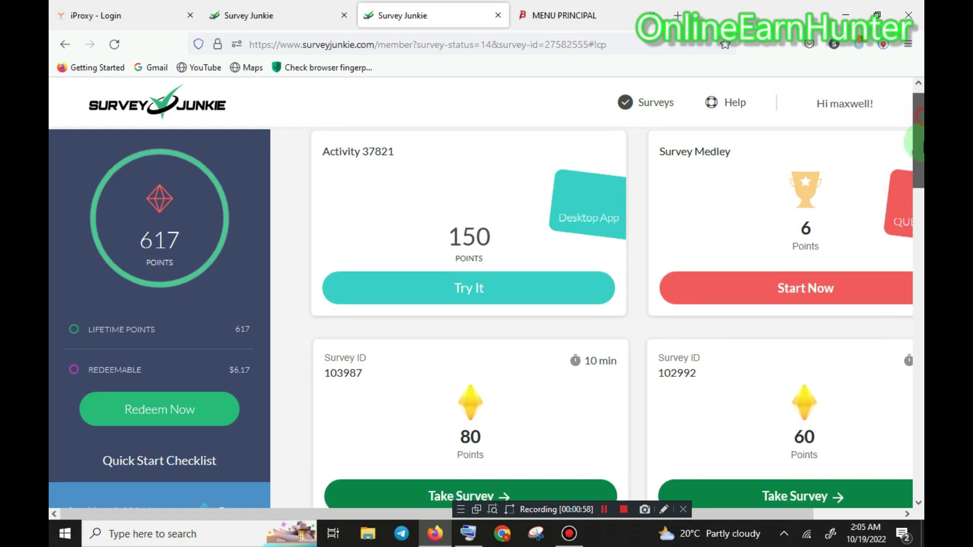
pyautogui.moveTo(917, 163); pyautogui.dragTo(917, 238)
pyautogui.scroll(-2, 917, 238)
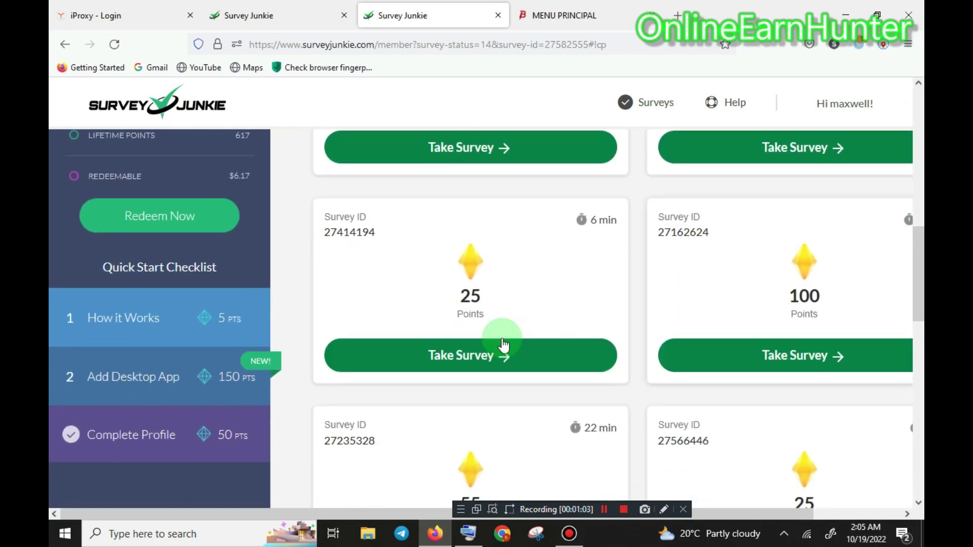
pyautogui.click(478, 361)
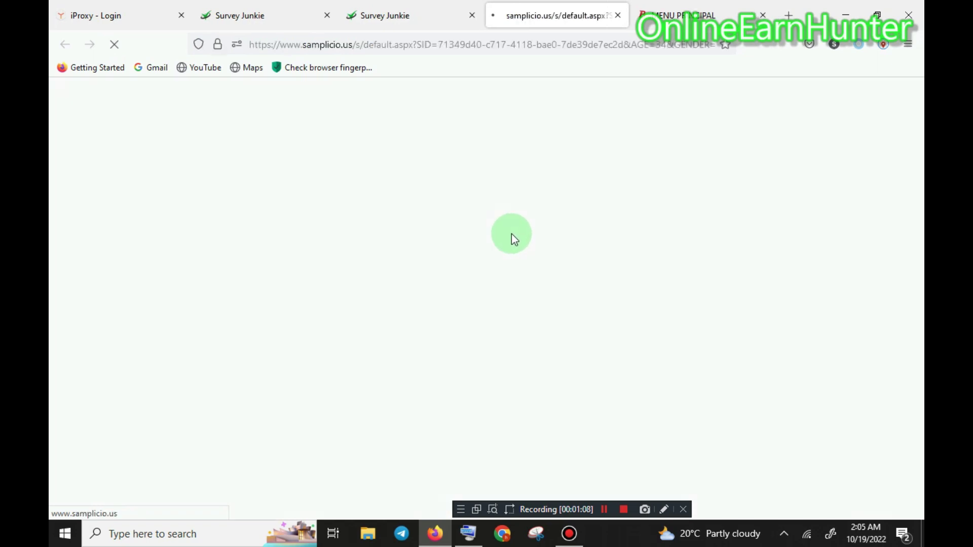
# Agree and consent to all of Lucid's listed terms and continue to the profiling questions.
pyautogui.scroll(-3, 918, 133)
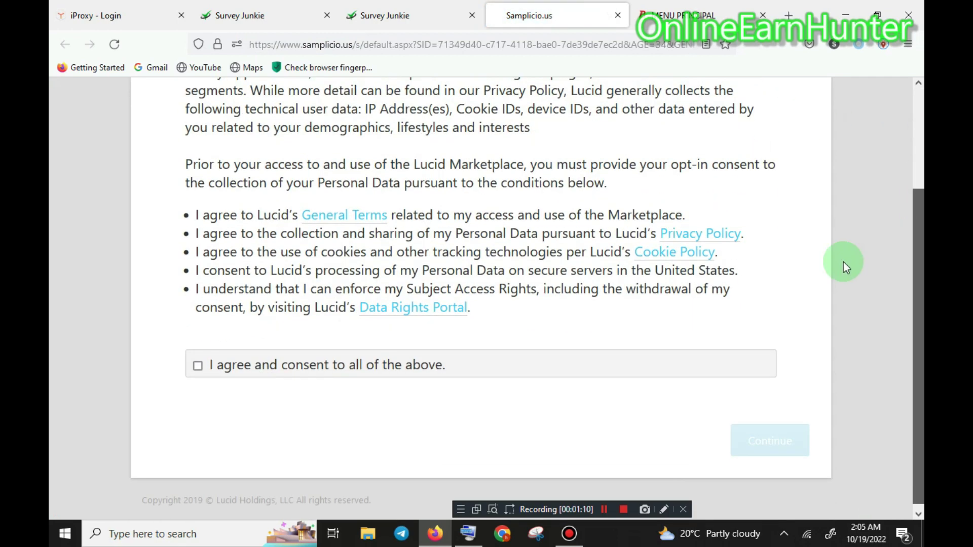
pyautogui.click(444, 367)
pyautogui.click(770, 441)
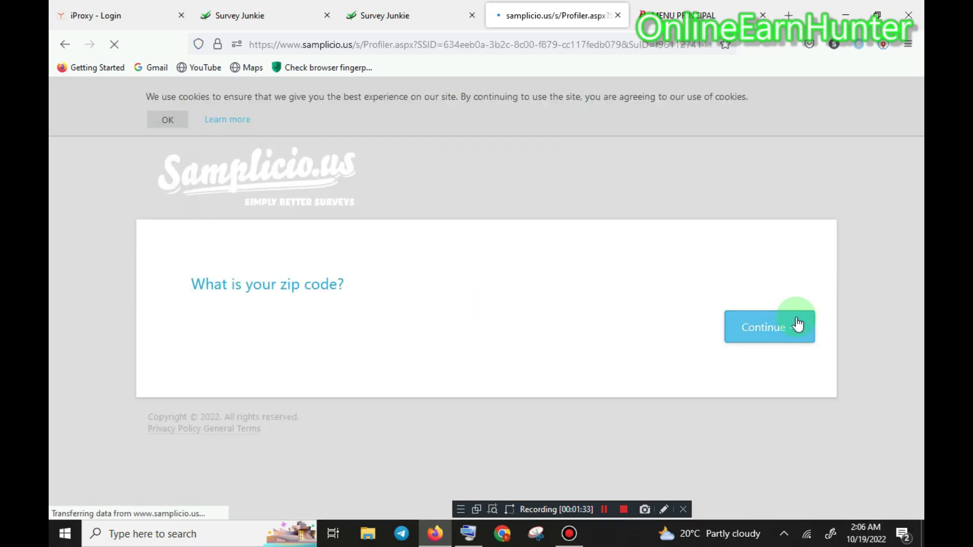
# Enter the respondent's zip code using the on-screen keyboard, submit the answer and put the keyboard away.
pyautogui.click(254, 318)
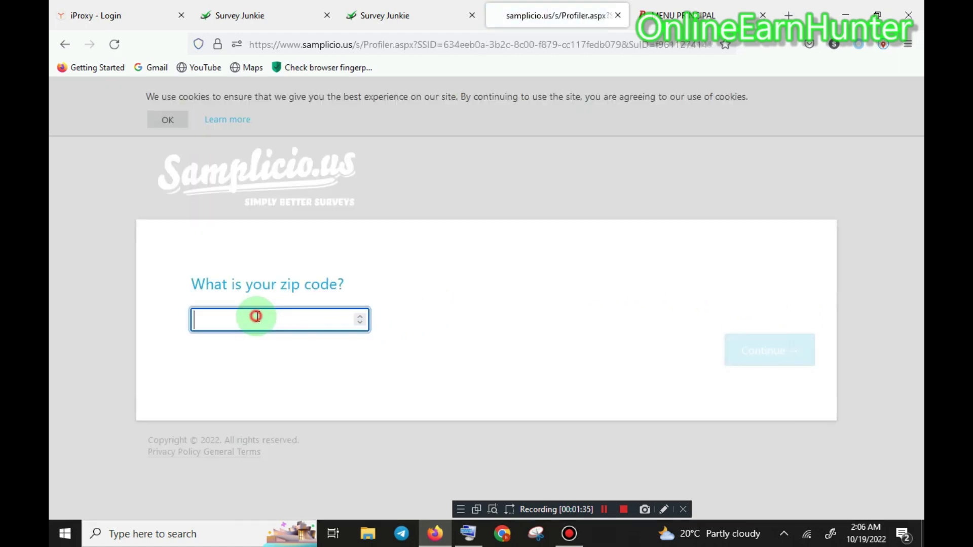
pyautogui.click(468, 533)
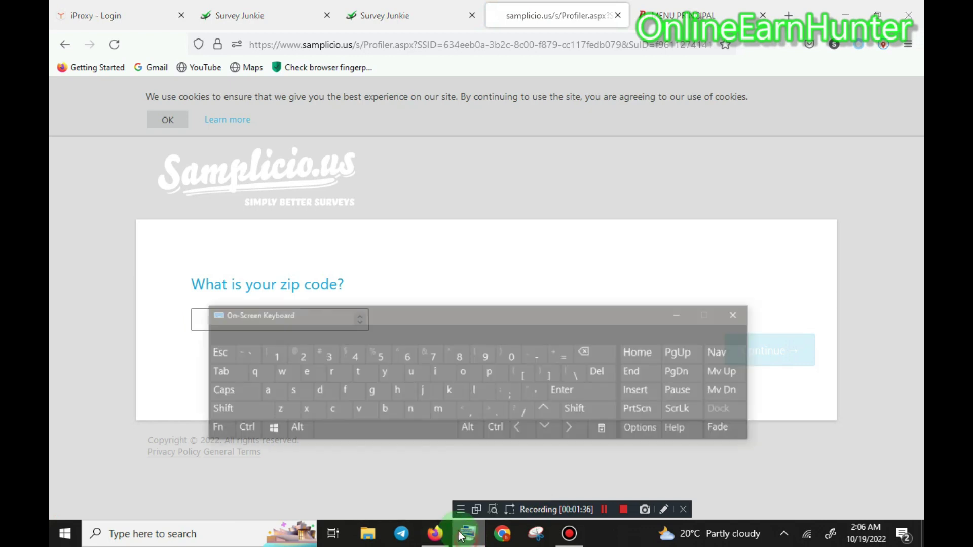
pyautogui.moveTo(335, 318); pyautogui.dragTo(330, 138)
pyautogui.click(244, 313)
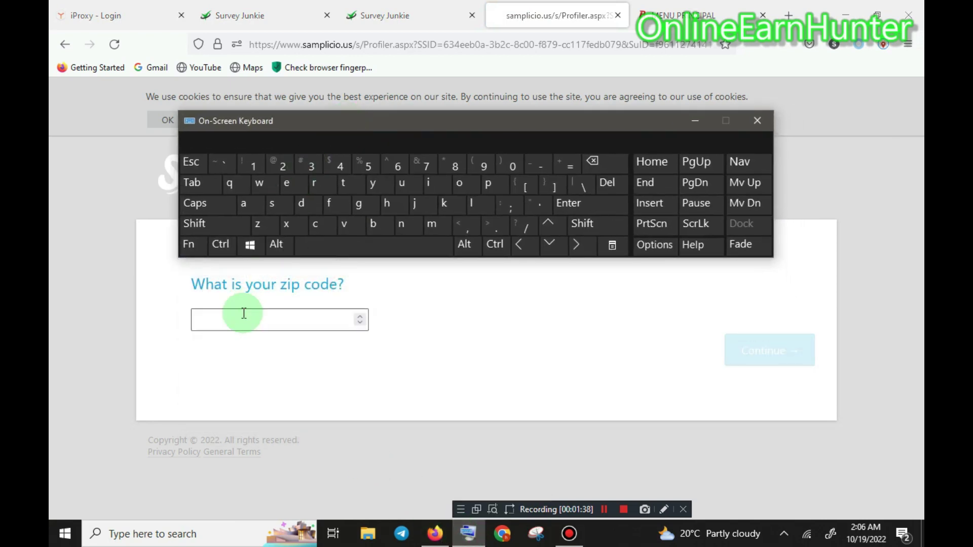
pyautogui.click(340, 167)
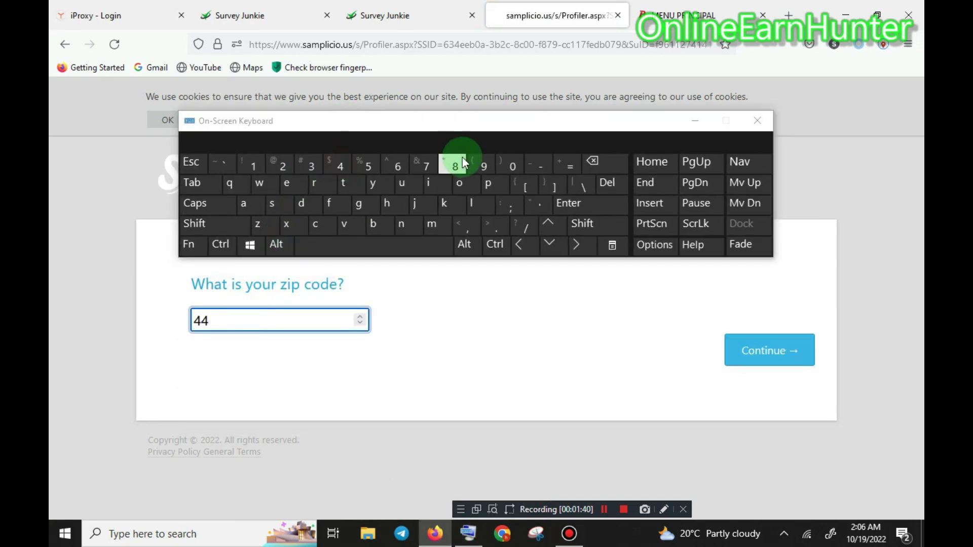
pyautogui.click(512, 165)
pyautogui.click(359, 165)
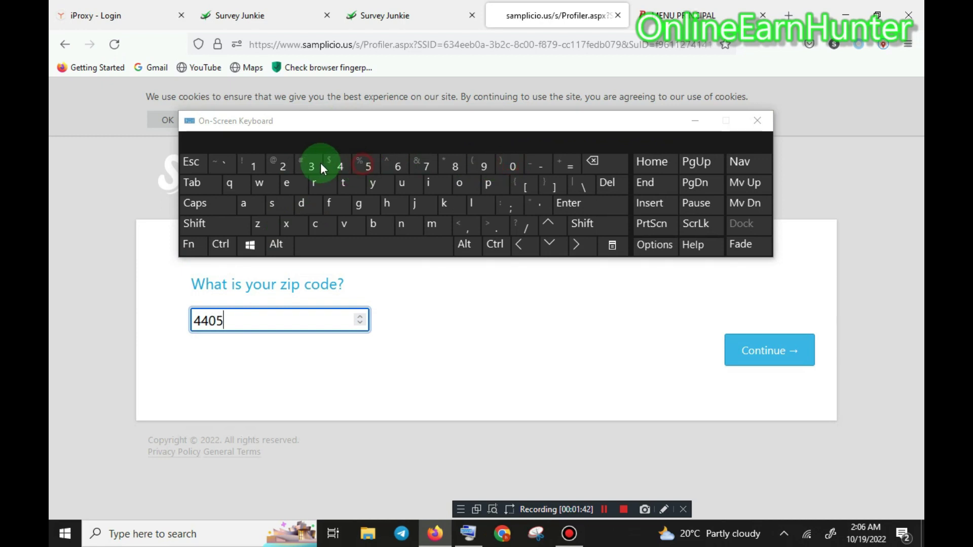
pyautogui.click(312, 165)
pyautogui.click(740, 349)
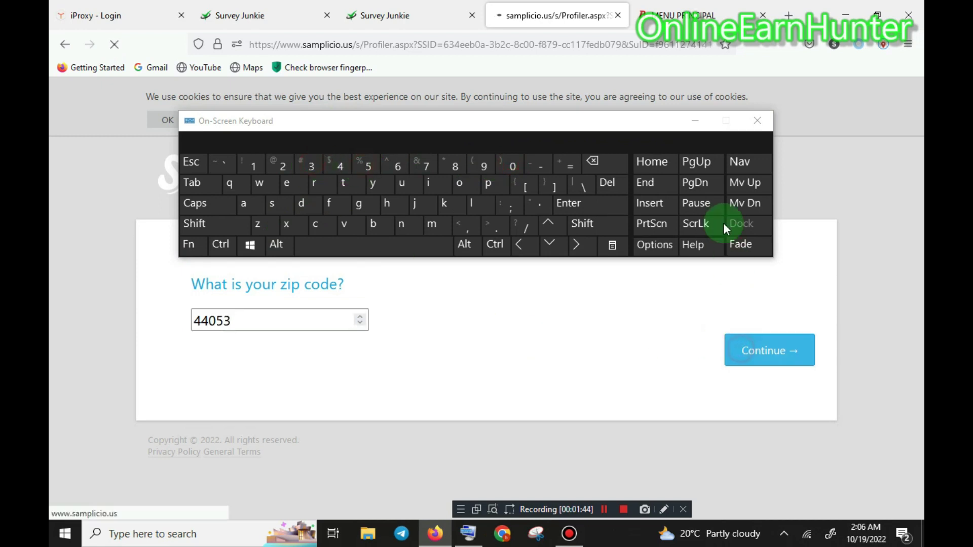
pyautogui.click(697, 122)
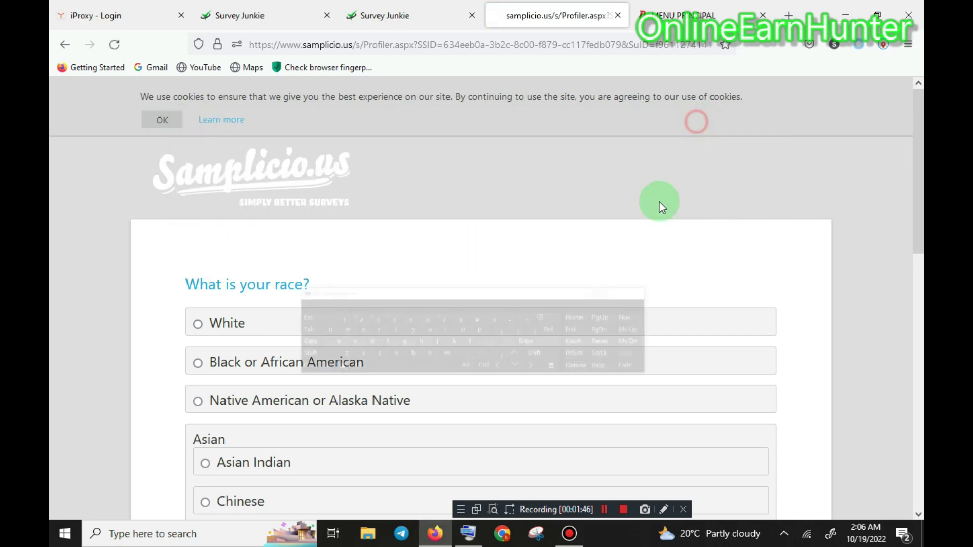
# Answer the race question with White and the origin question with "No, not of Hispanic, Latino, or Spanish origin", submitting both.
pyautogui.click(580, 320)
pyautogui.moveTo(918, 223); pyautogui.dragTo(917, 479)
pyautogui.click(772, 411)
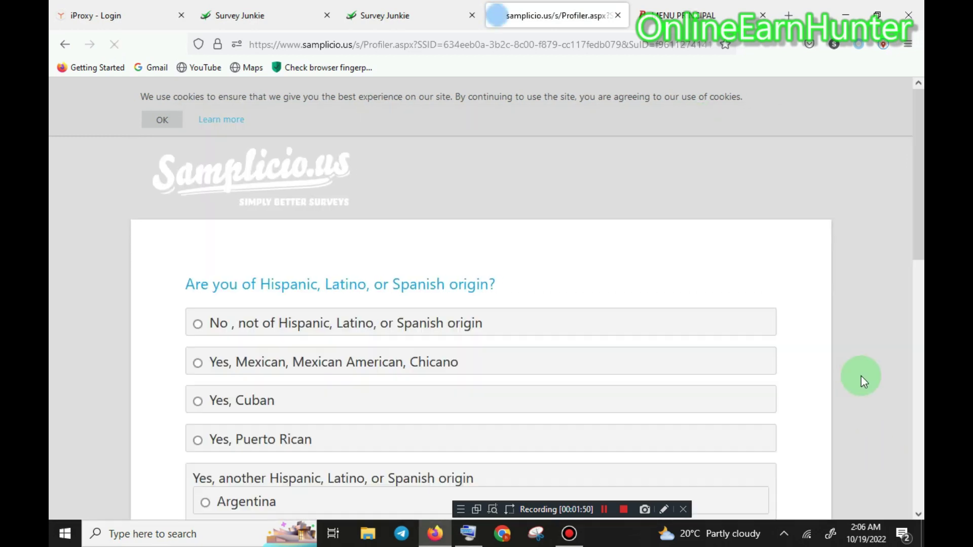
pyautogui.click(484, 326)
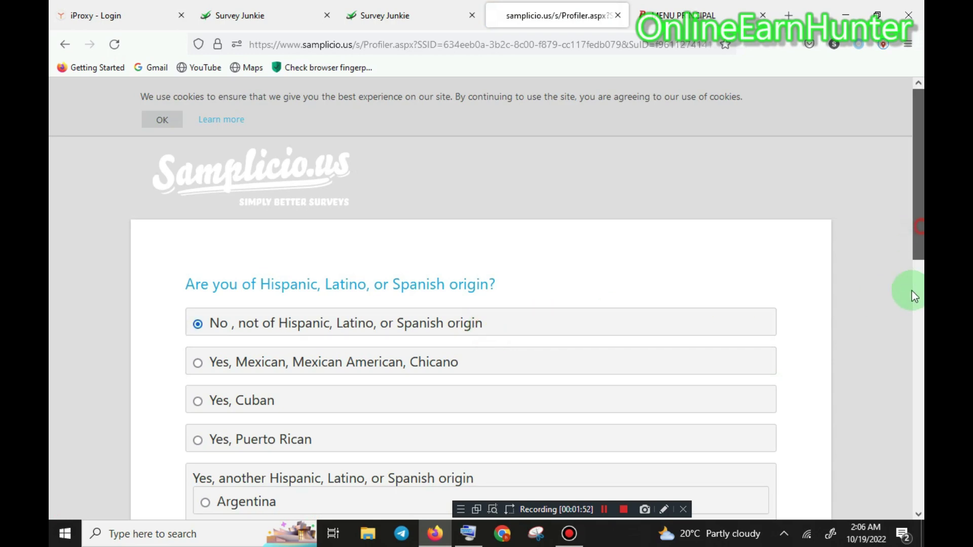
pyautogui.click(912, 290)
pyautogui.scroll(-3, 891, 428)
pyautogui.click(755, 394)
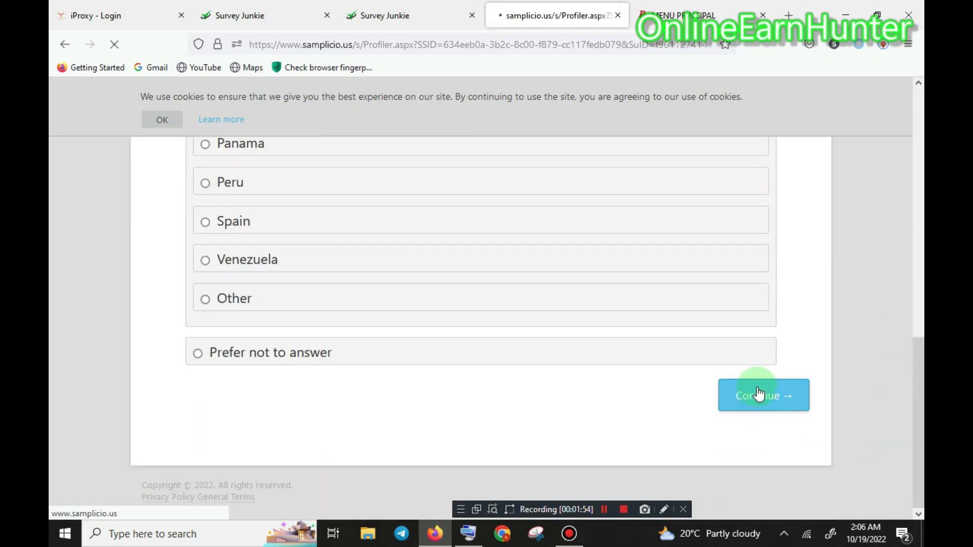
# Submit Master's or professional degree as the highest education level and Employed full-time as the employment status.
pyautogui.scroll(-5, 917, 239)
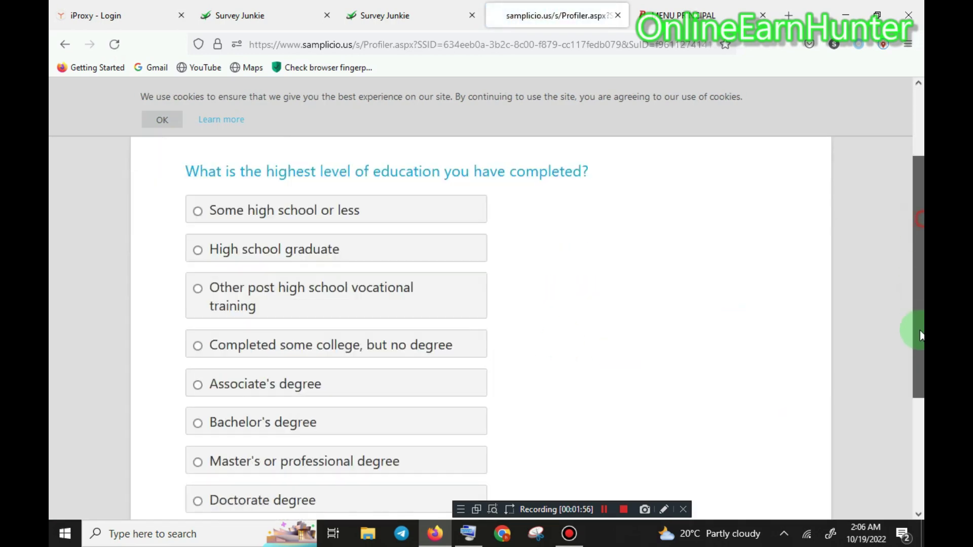
pyautogui.click(321, 337)
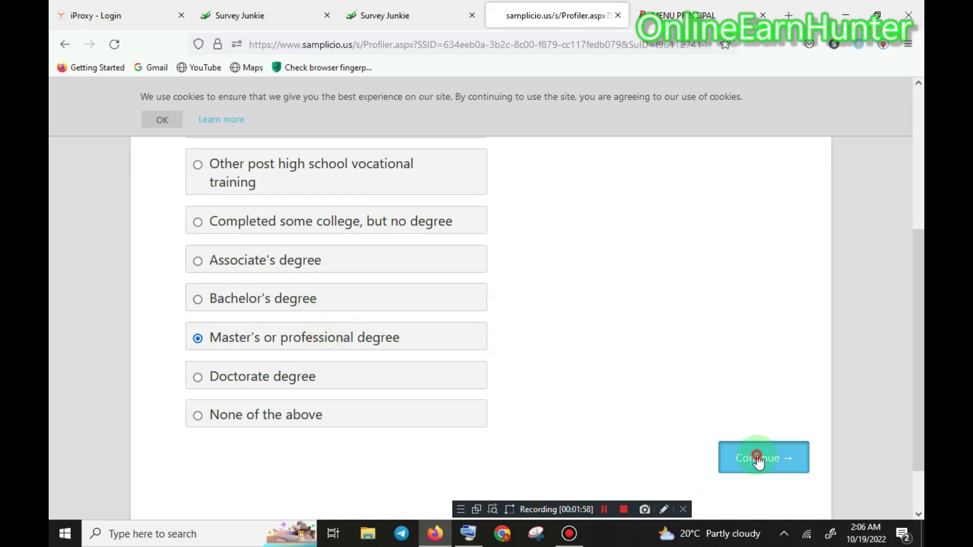
pyautogui.click(752, 457)
pyautogui.click(289, 323)
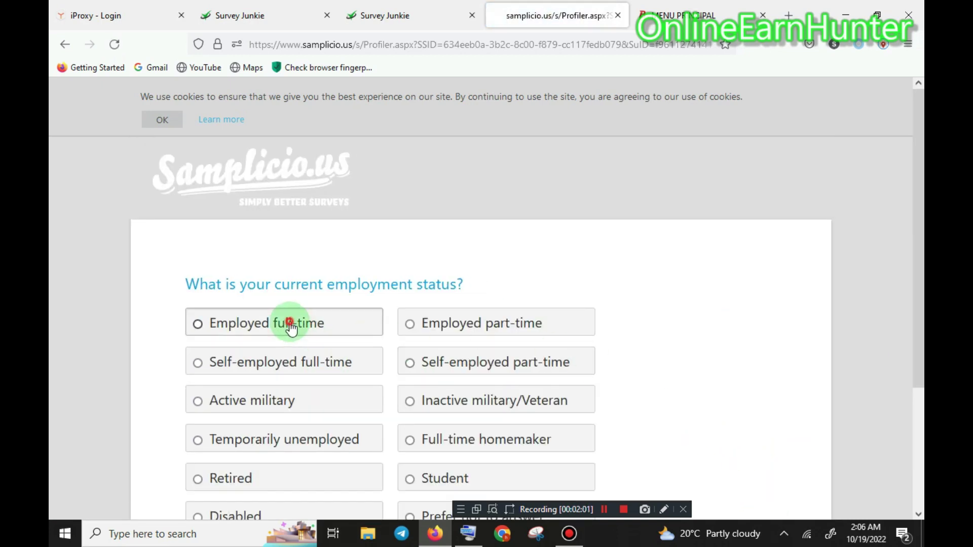
pyautogui.scroll(-4, 918, 210)
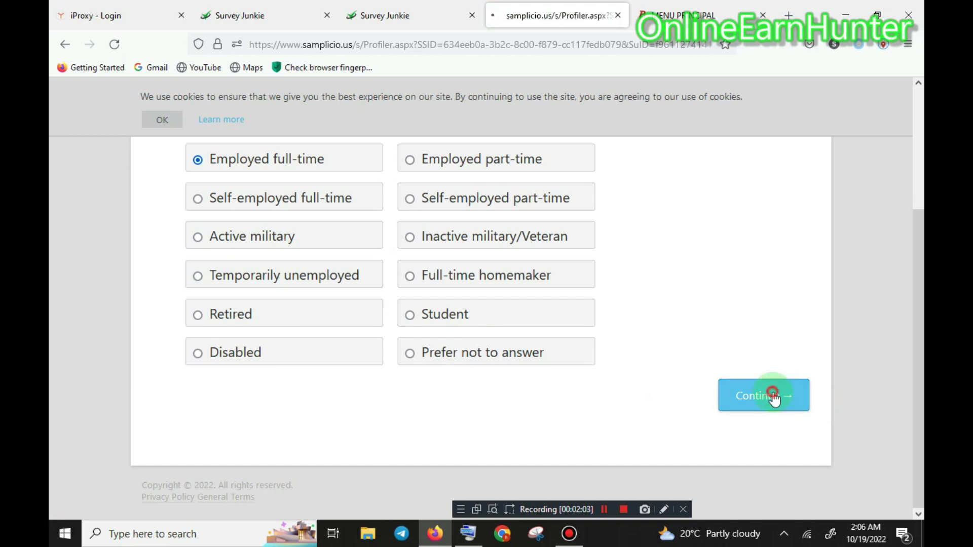
pyautogui.click(783, 395)
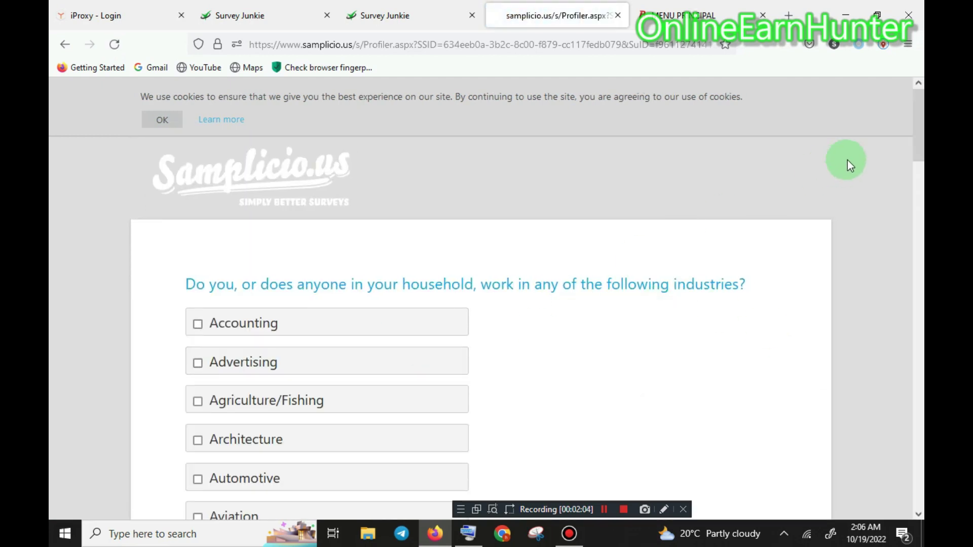
# Choose Computer Software and Information Technology/IT as the household's work industries and submit the answer.
pyautogui.moveTo(911, 127); pyautogui.dragTo(895, 241)
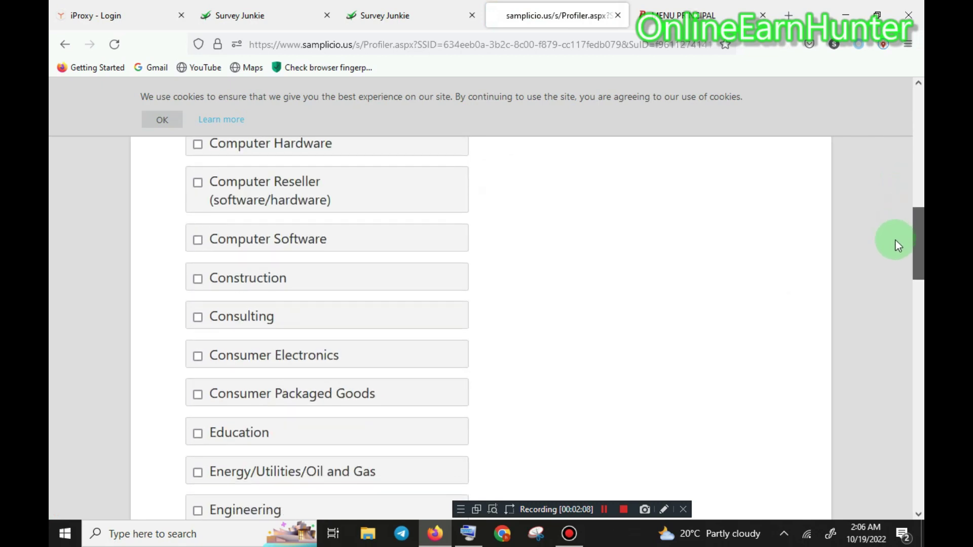
pyautogui.scroll(1, 317, 230)
pyautogui.click(292, 298)
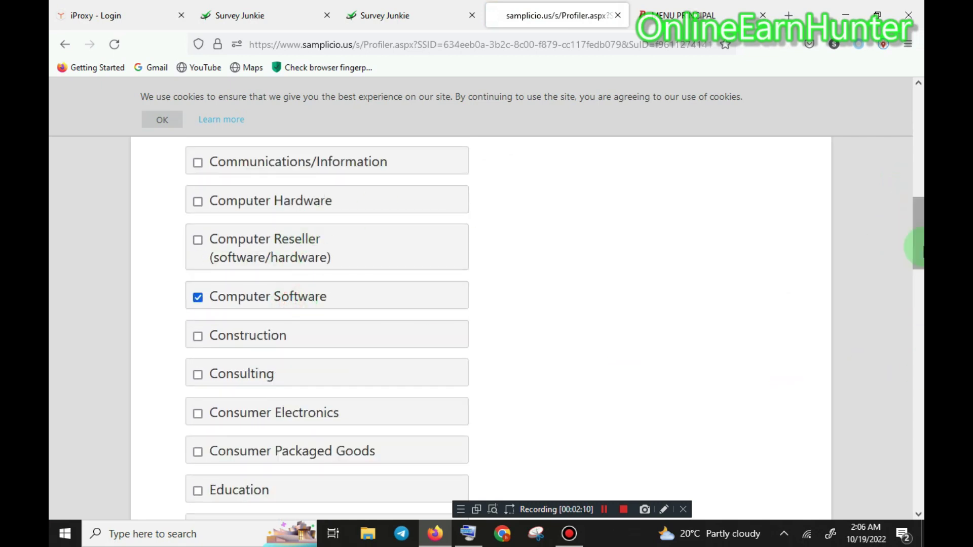
pyautogui.moveTo(907, 260); pyautogui.dragTo(897, 376)
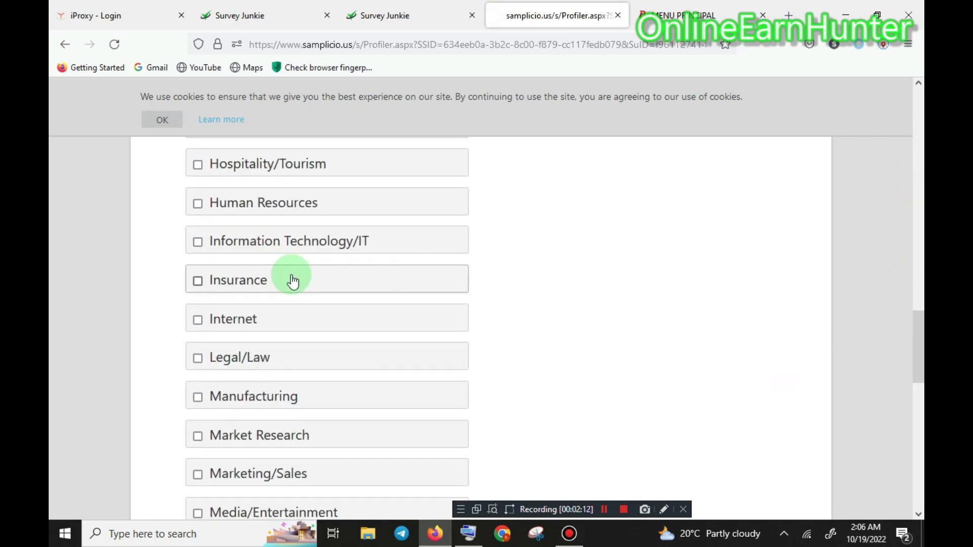
pyautogui.click(306, 246)
pyautogui.moveTo(918, 334); pyautogui.dragTo(895, 403)
pyautogui.click(750, 388)
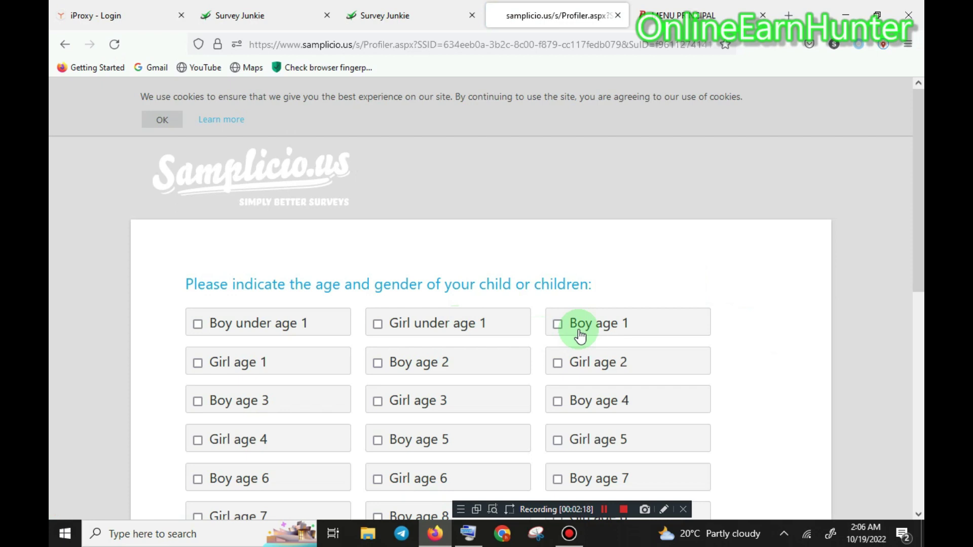
# Indicate the children as Boy age 1, Boy age 5 and Female teen age 13, and submit the answer.
pyautogui.click(601, 323)
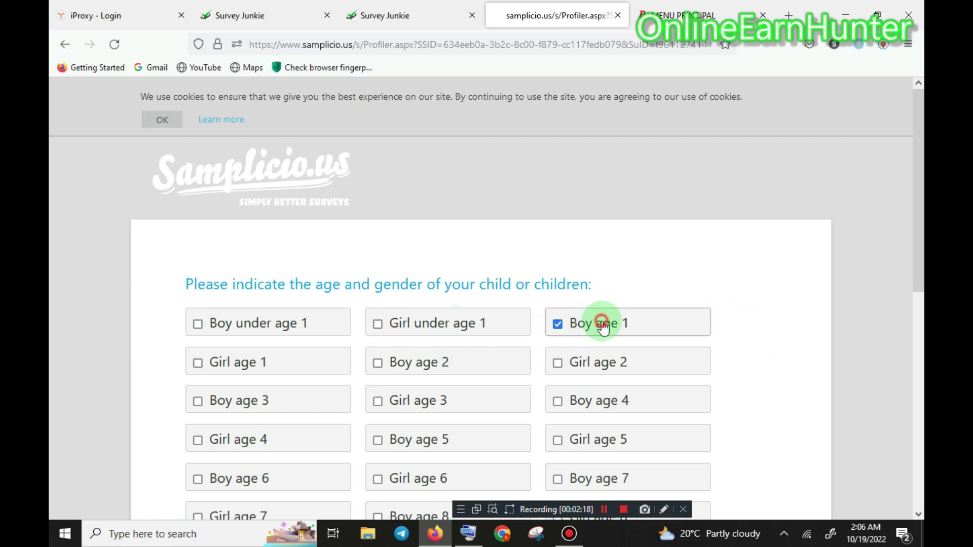
pyautogui.moveTo(920, 195); pyautogui.dragTo(895, 320)
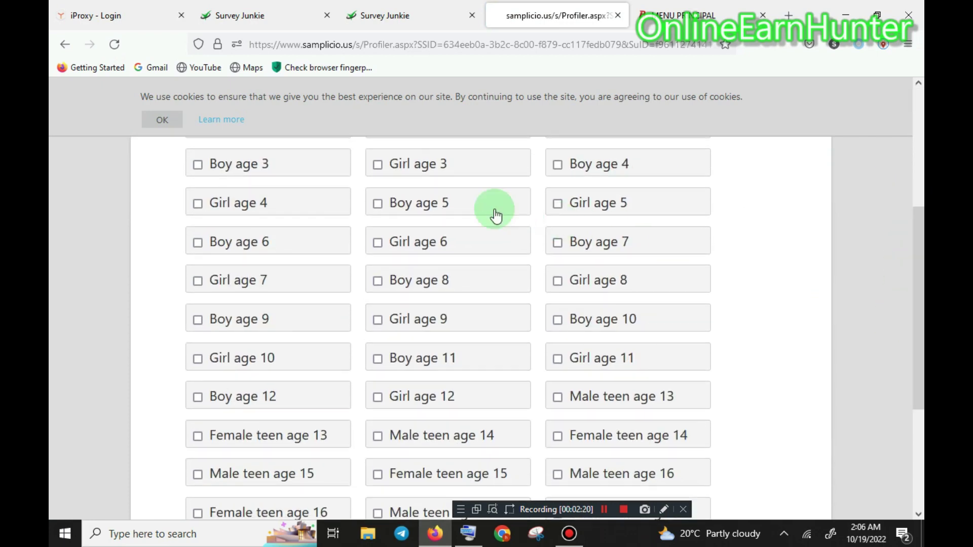
pyautogui.click(449, 199)
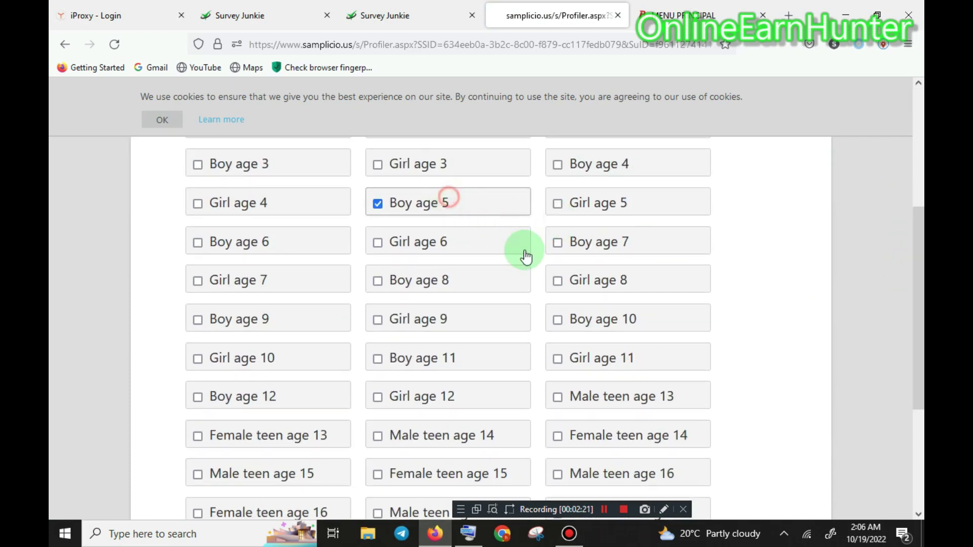
pyautogui.click(300, 437)
pyautogui.moveTo(917, 259); pyautogui.dragTo(859, 387)
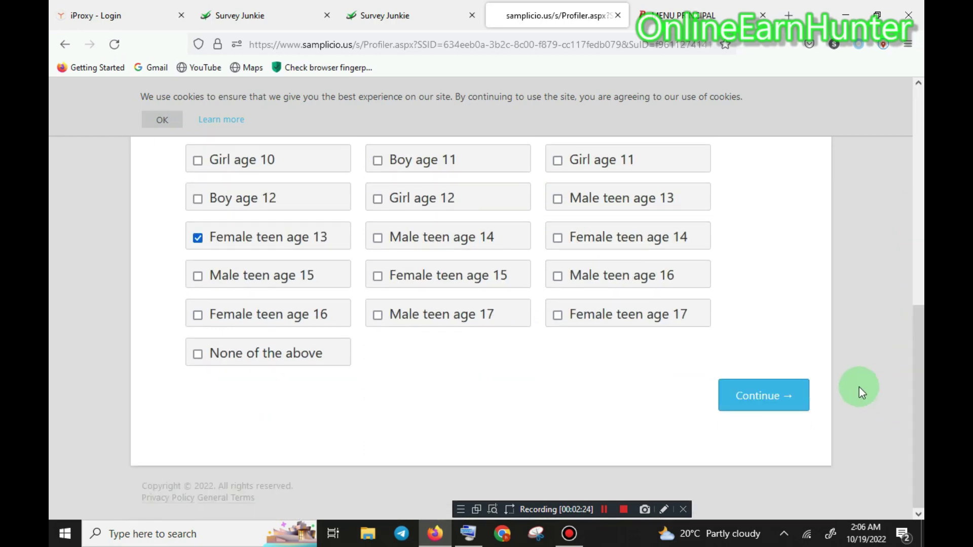
pyautogui.click(767, 401)
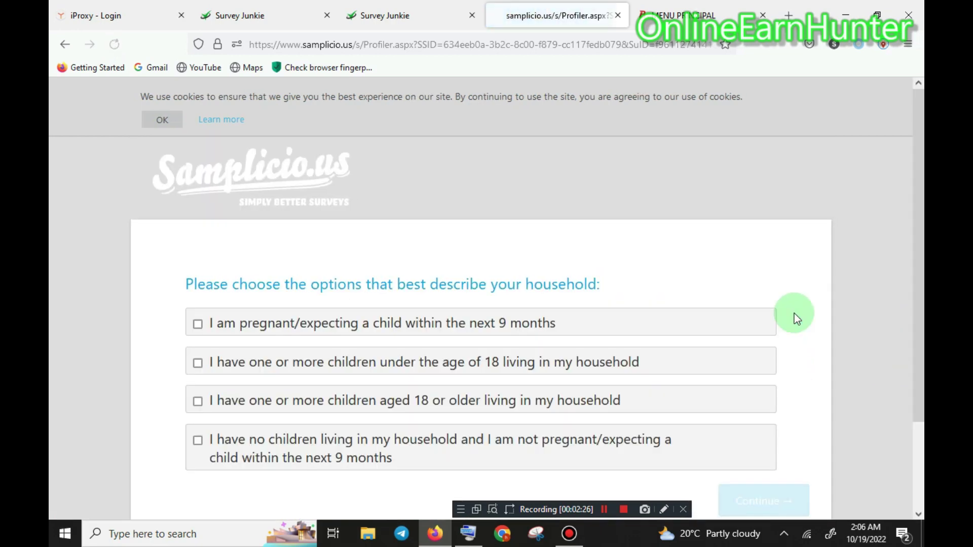
# Submit one or more children under the age of 18 for the household question and Married as the relationship status.
pyautogui.click(472, 363)
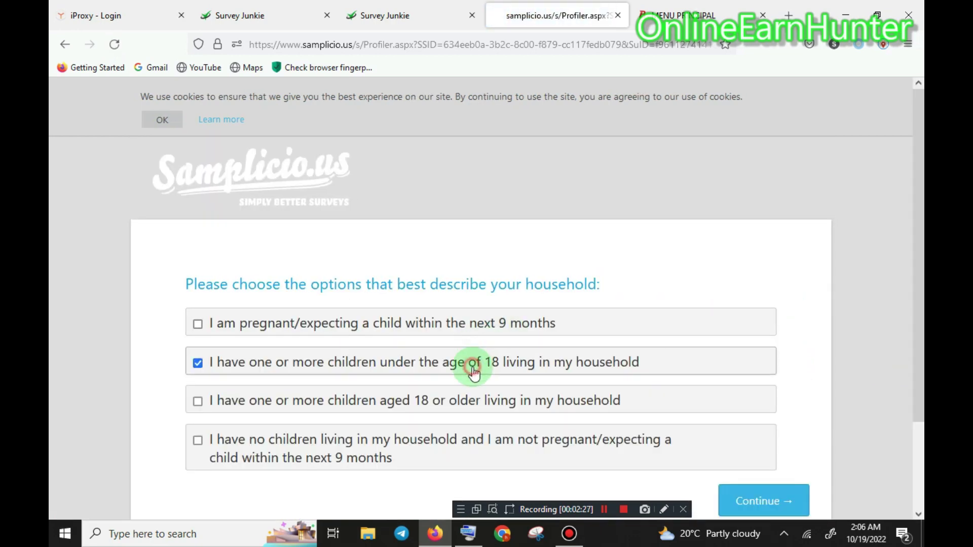
pyautogui.click(781, 499)
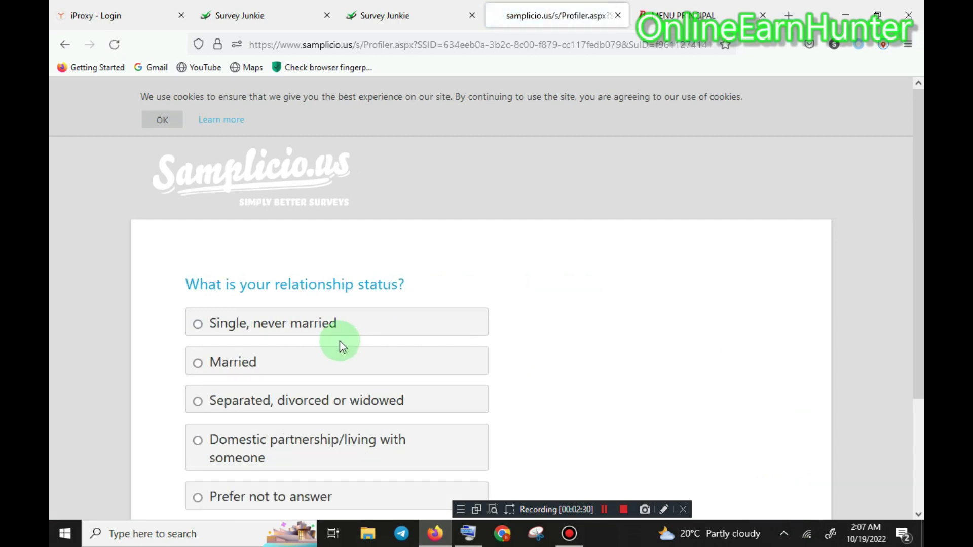
pyautogui.click(329, 360)
pyautogui.moveTo(916, 247); pyautogui.dragTo(912, 341)
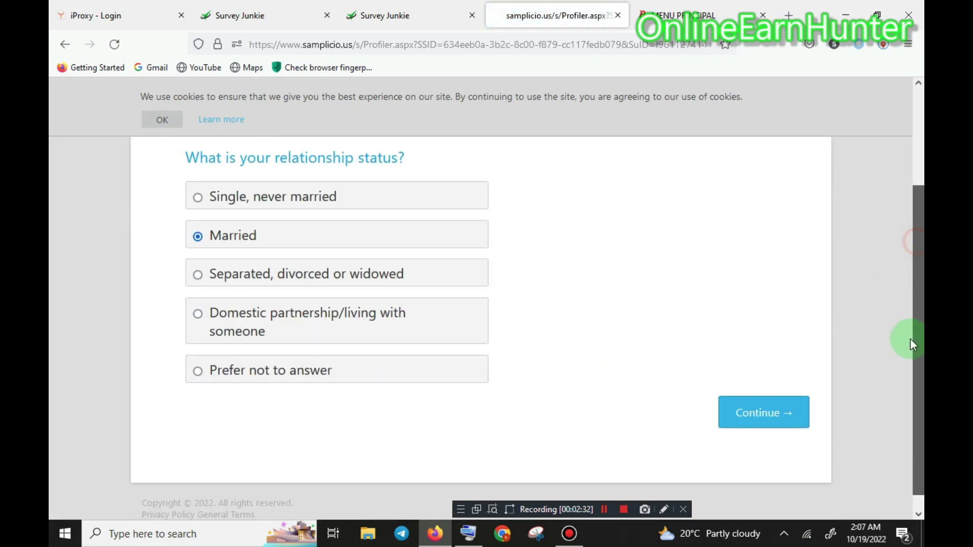
pyautogui.click(756, 418)
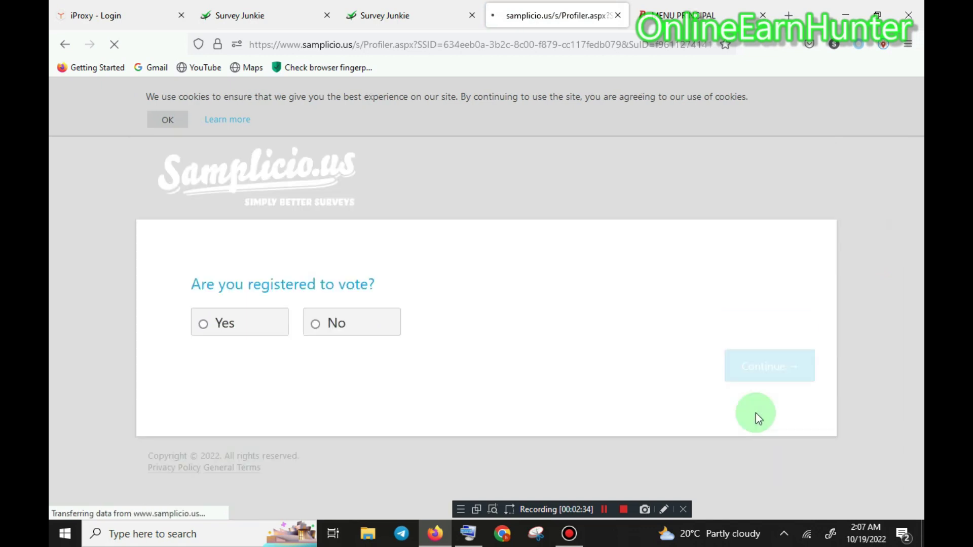
# Submit Yes for the voter registration question and Allstate as the current car insurance company.
pyautogui.click(229, 317)
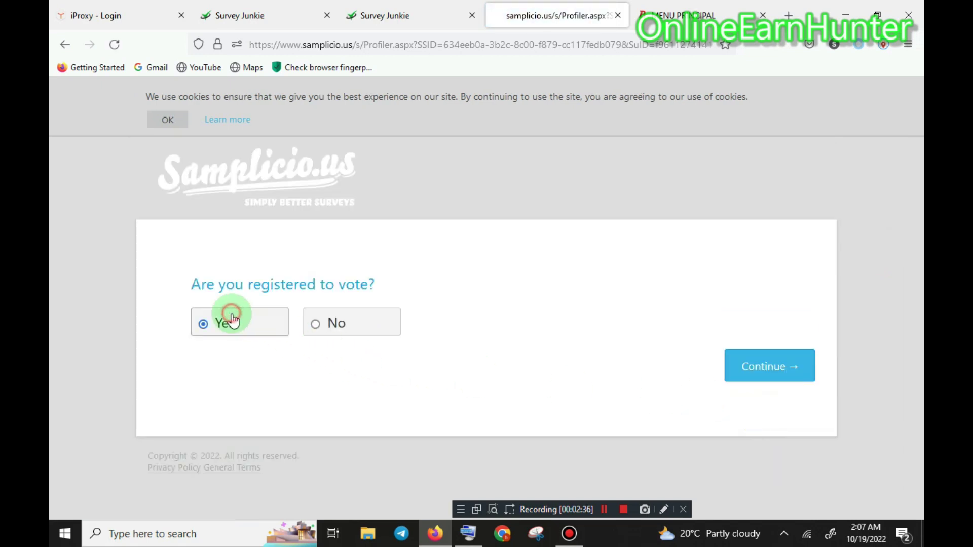
pyautogui.click(783, 374)
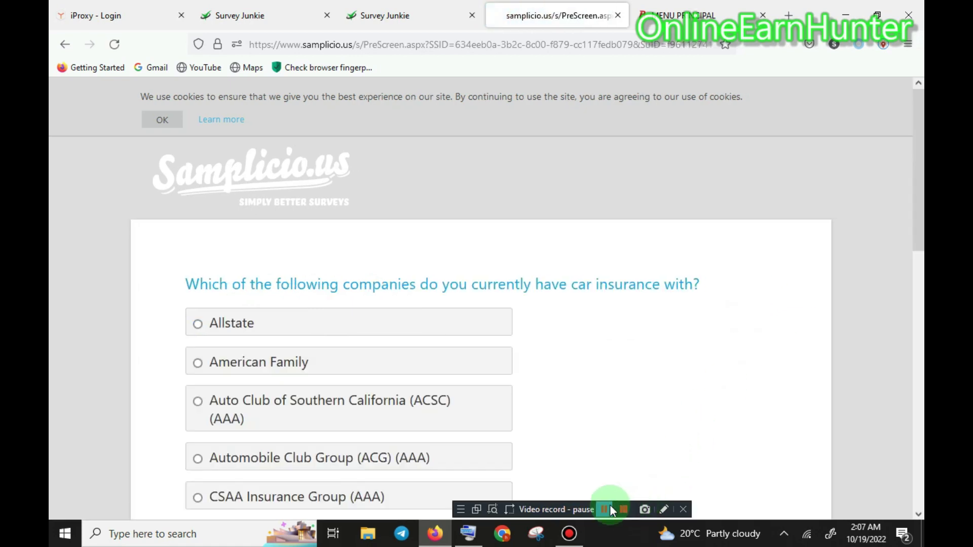
pyautogui.scroll(-2, 607, 507)
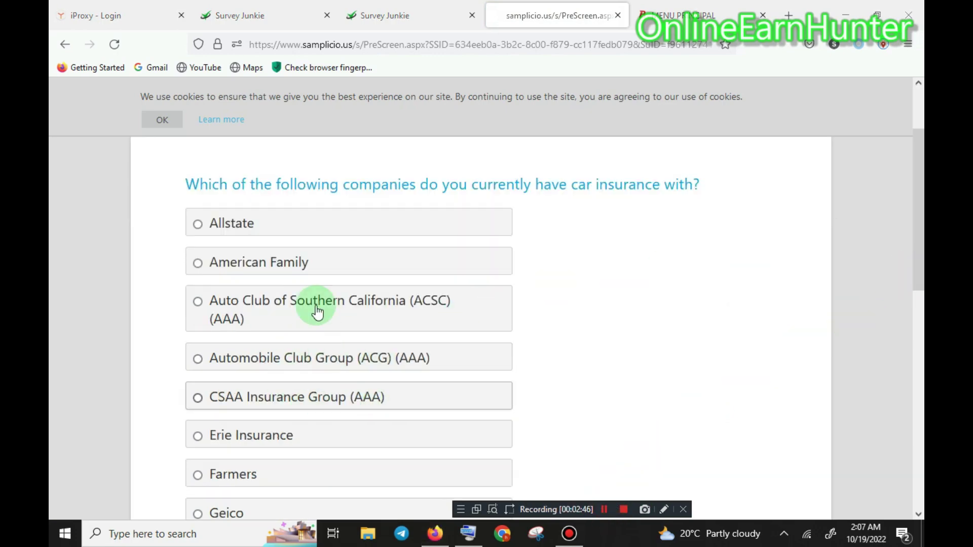
pyautogui.click(254, 220)
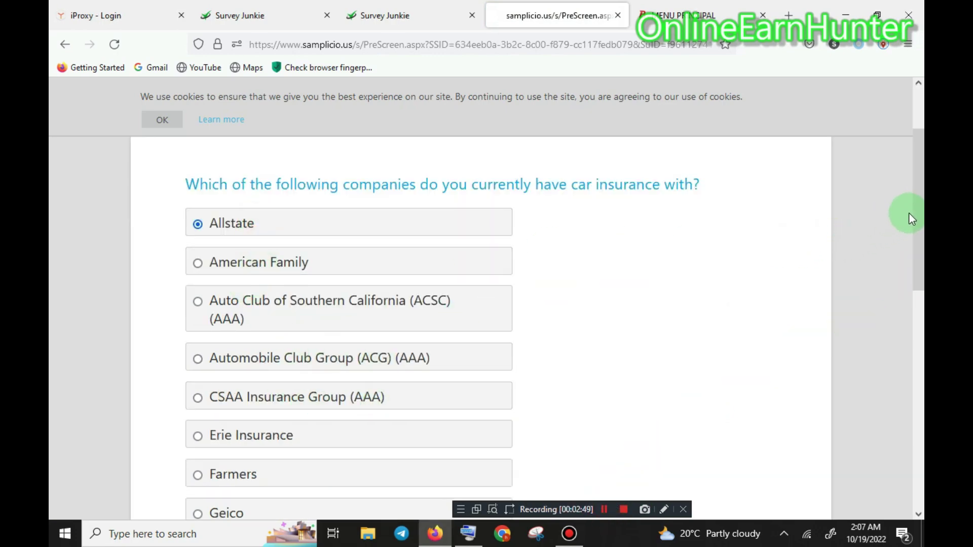
pyautogui.scroll(-10, 881, 415)
pyautogui.click(751, 400)
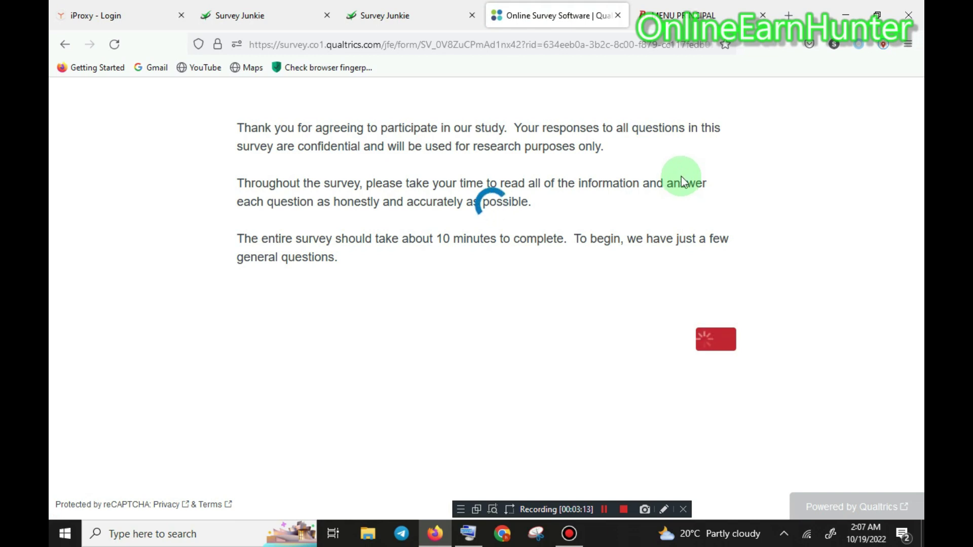
# Copy the address of the most recent Samplicio.us page from the browser's recent history.
pyautogui.click(905, 49)
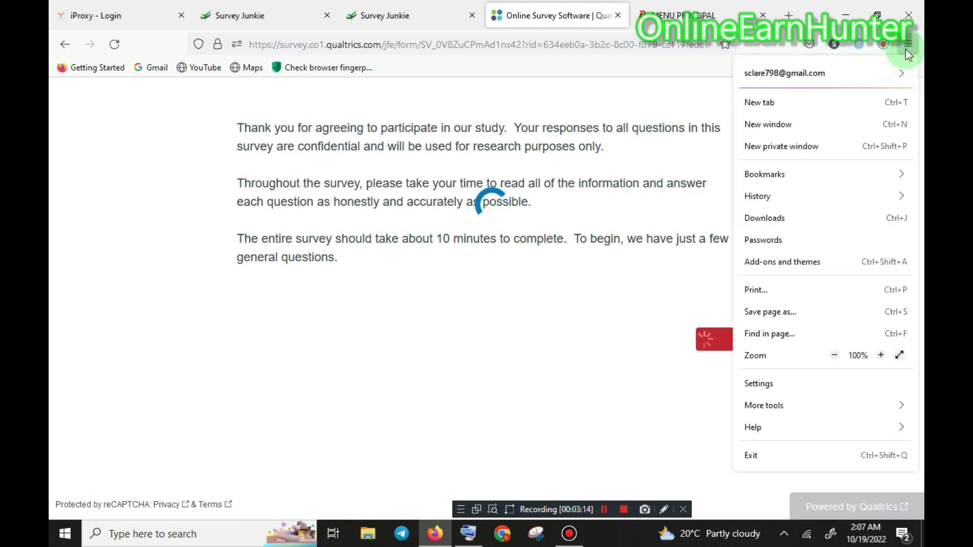
pyautogui.click(775, 197)
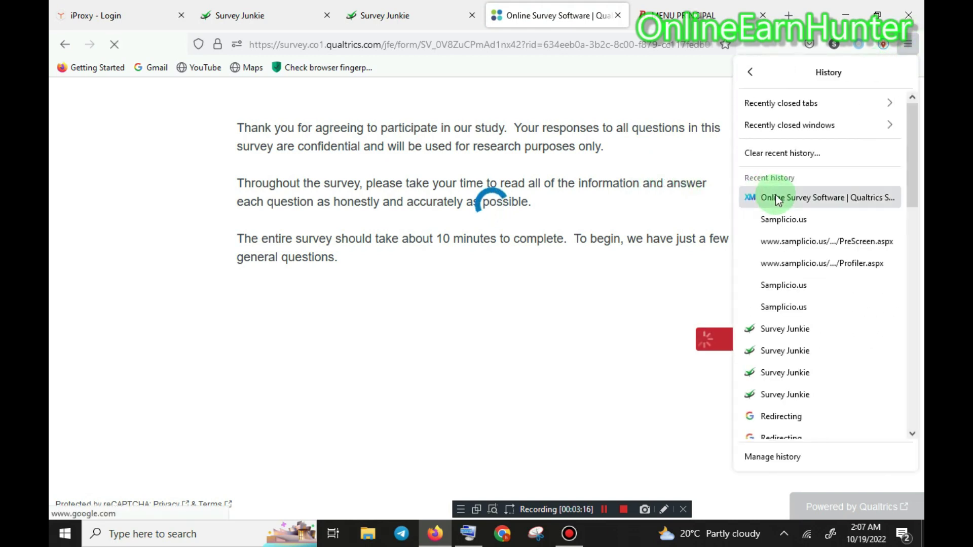
pyautogui.rightClick(765, 223)
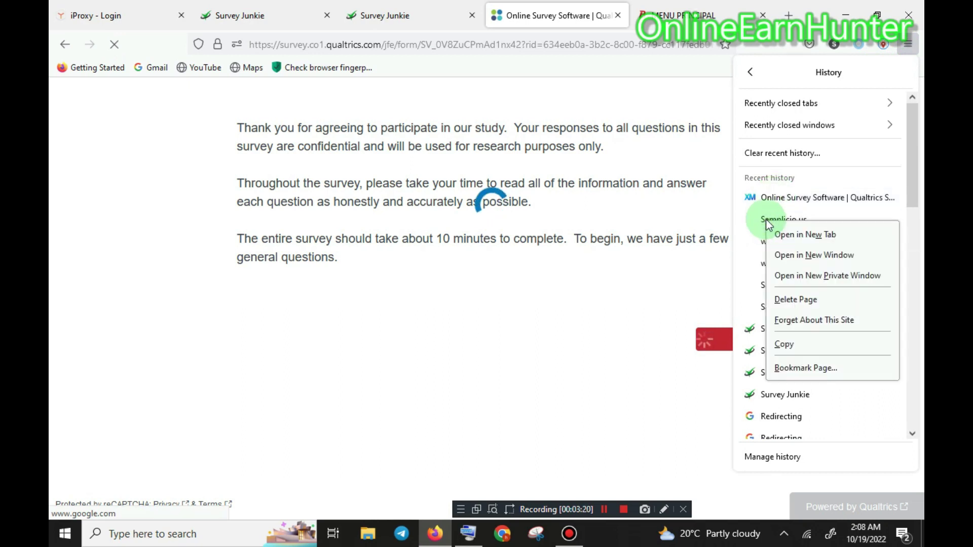
pyautogui.rightClick(757, 214)
pyautogui.rightClick(757, 214)
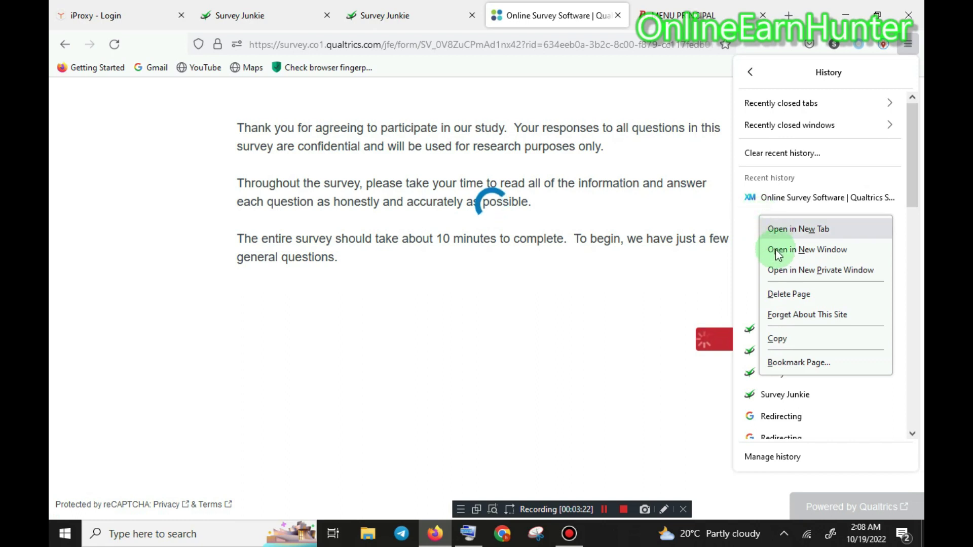
pyautogui.rightClick(755, 220)
pyautogui.rightClick(756, 220)
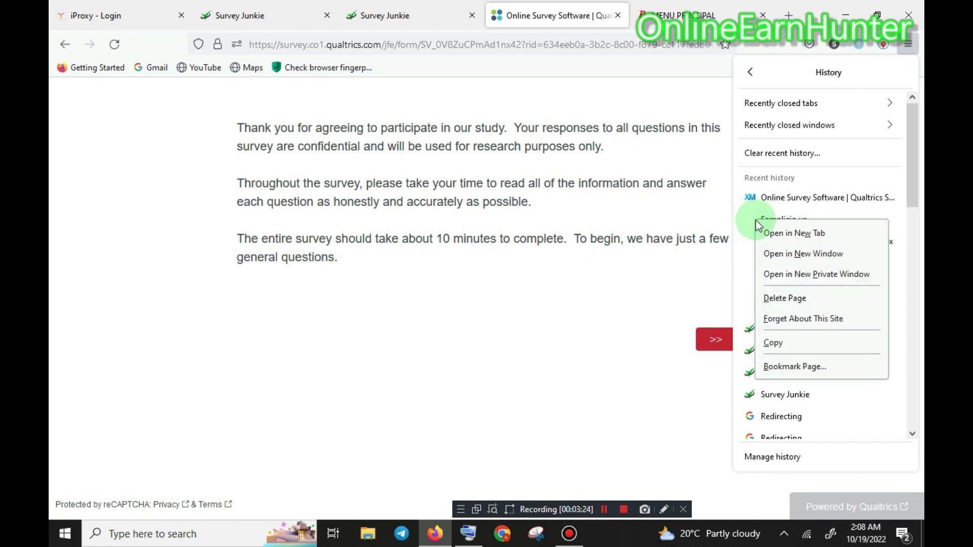
pyautogui.click(777, 344)
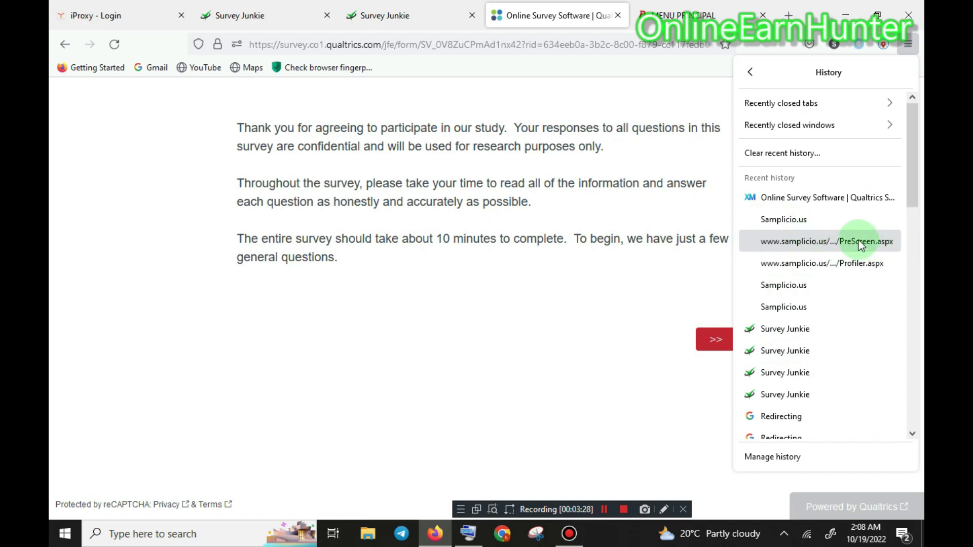
pyautogui.rightClick(810, 224)
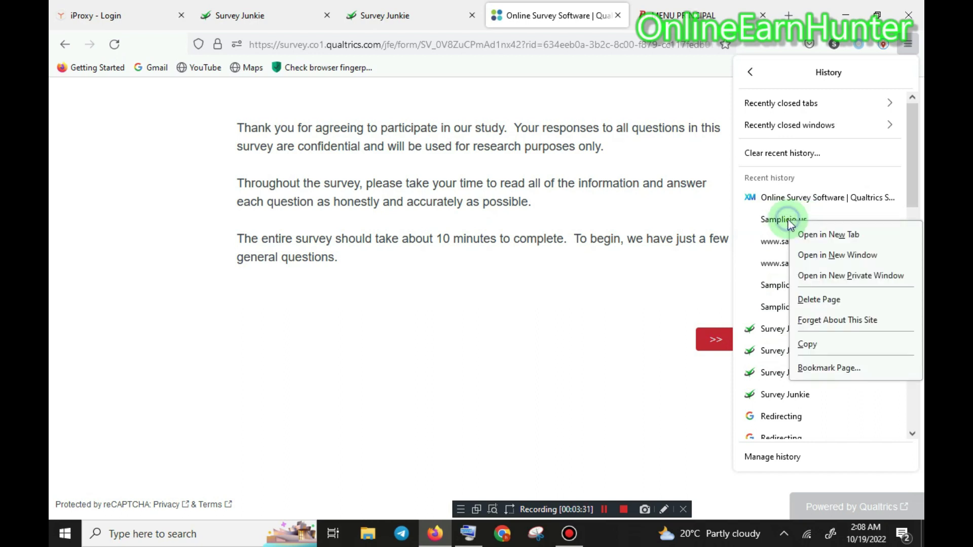
pyautogui.click(820, 345)
# Switch to the baul.live site and open its Samplicio generator #2.
pyautogui.click(690, 18)
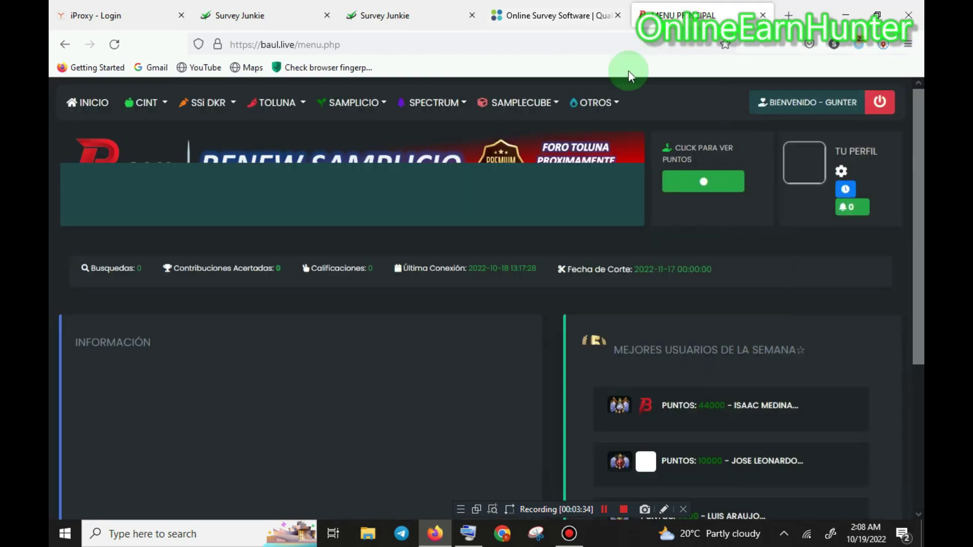
pyautogui.scroll(-4, 912, 221)
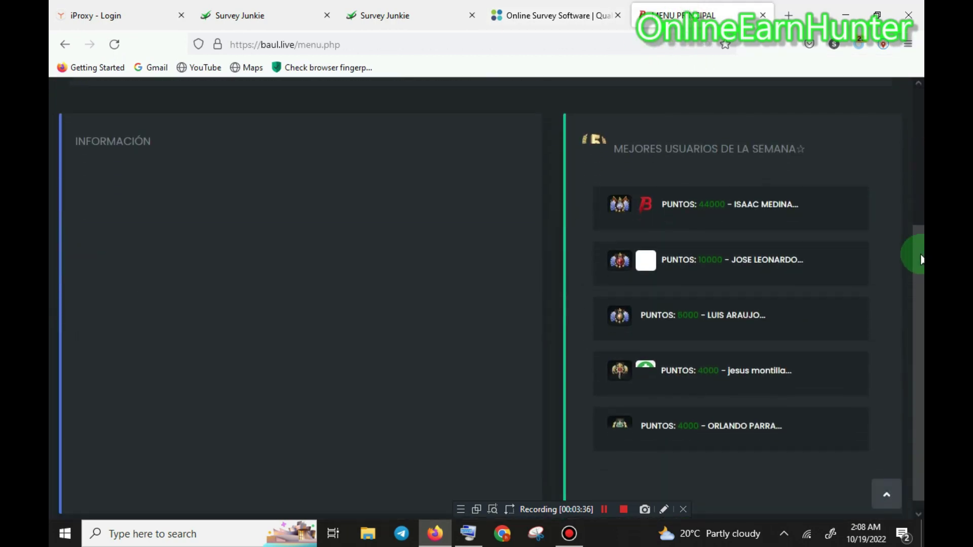
pyautogui.scroll(4, 912, 221)
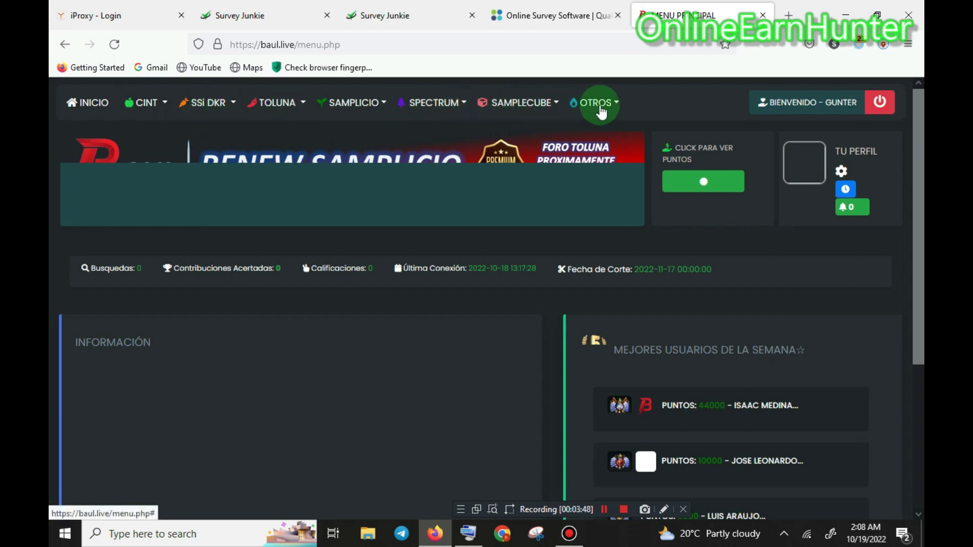
pyautogui.click(381, 107)
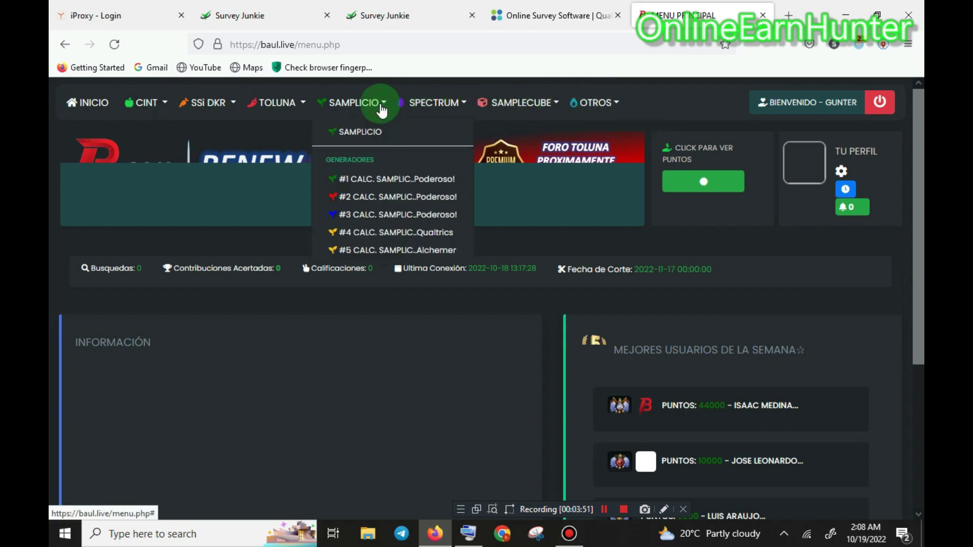
pyautogui.click(400, 201)
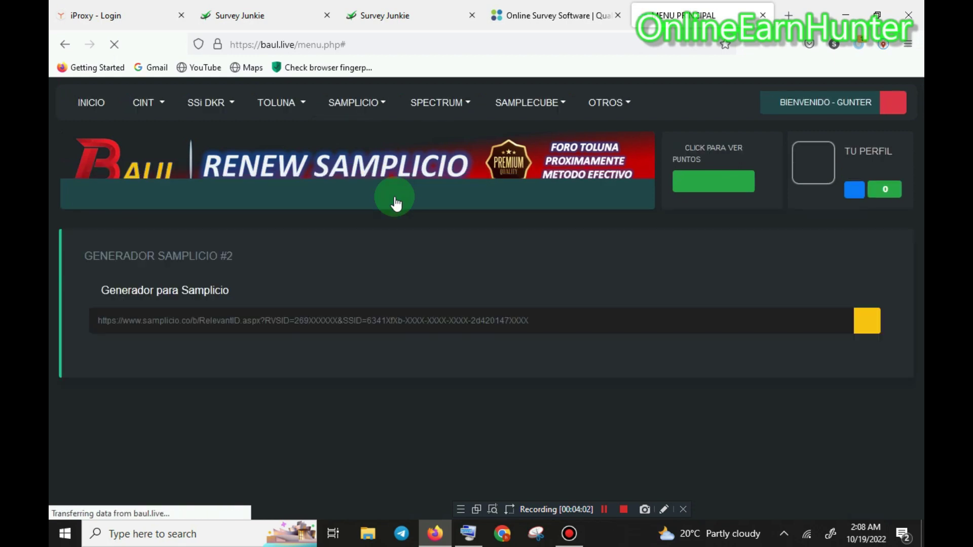
# Generate a jumper link from the copied Samplicio.us address and copy the resulting link.
pyautogui.rightClick(251, 321)
pyautogui.click(294, 194)
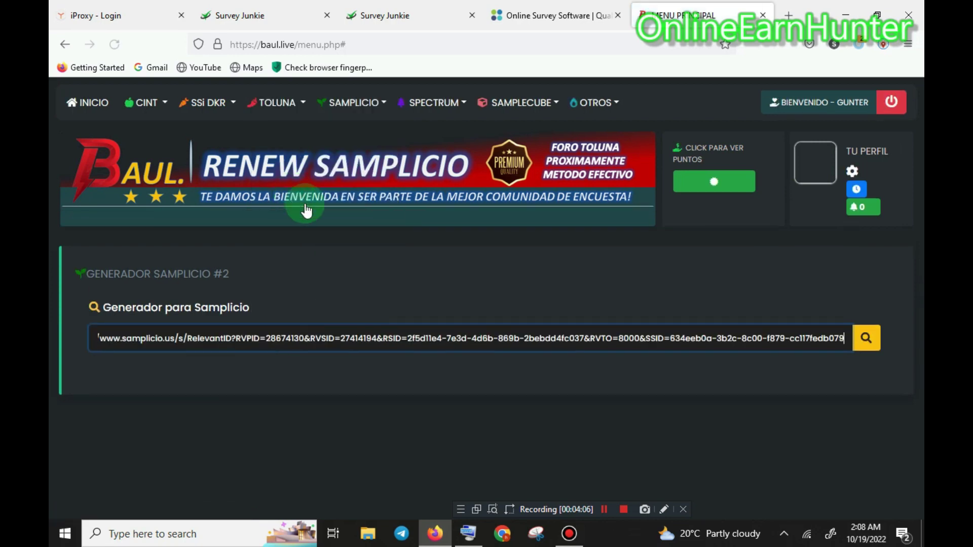
pyautogui.click(866, 337)
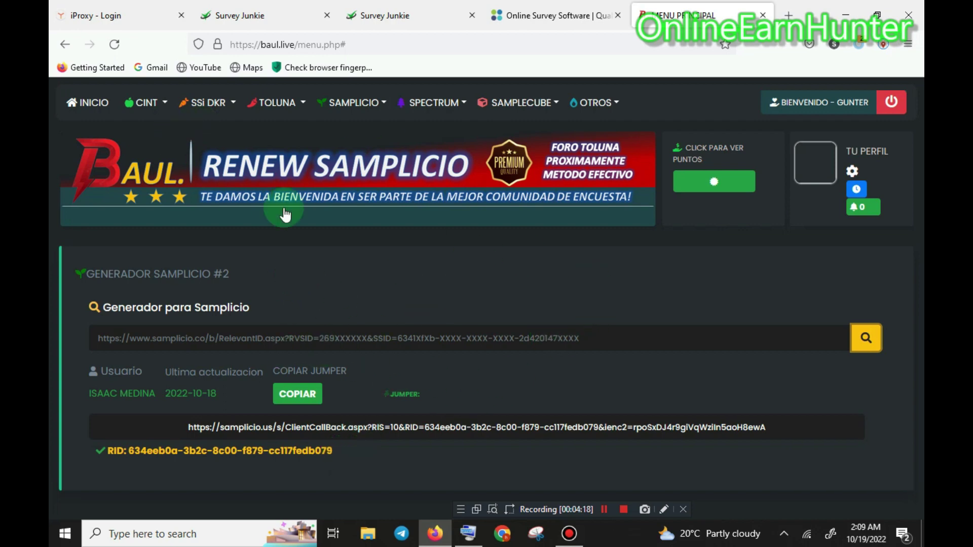
pyautogui.click(306, 395)
pyautogui.hotkey('ctrl', 'c')
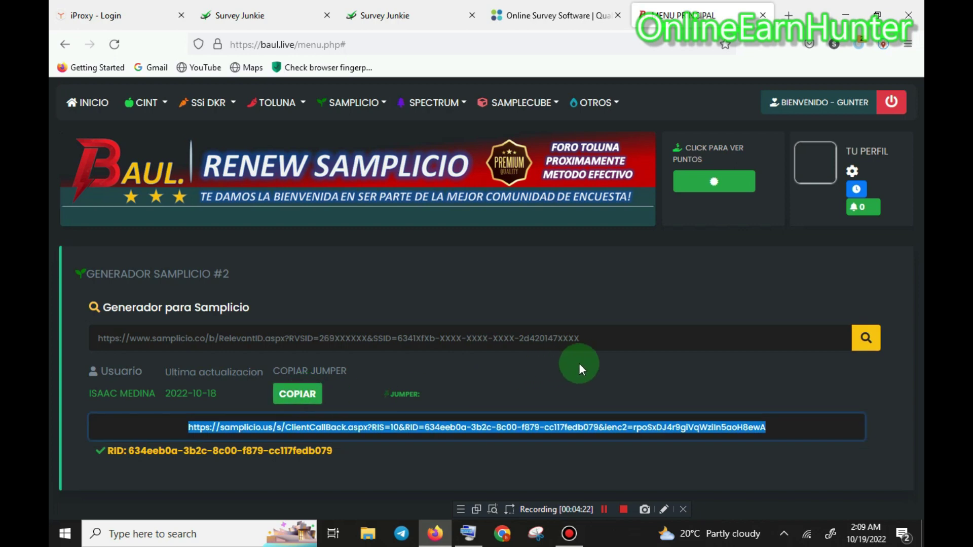
# Try to set the Cronometro timer to 20 minutes and close its dialog.
pyautogui.click(858, 191)
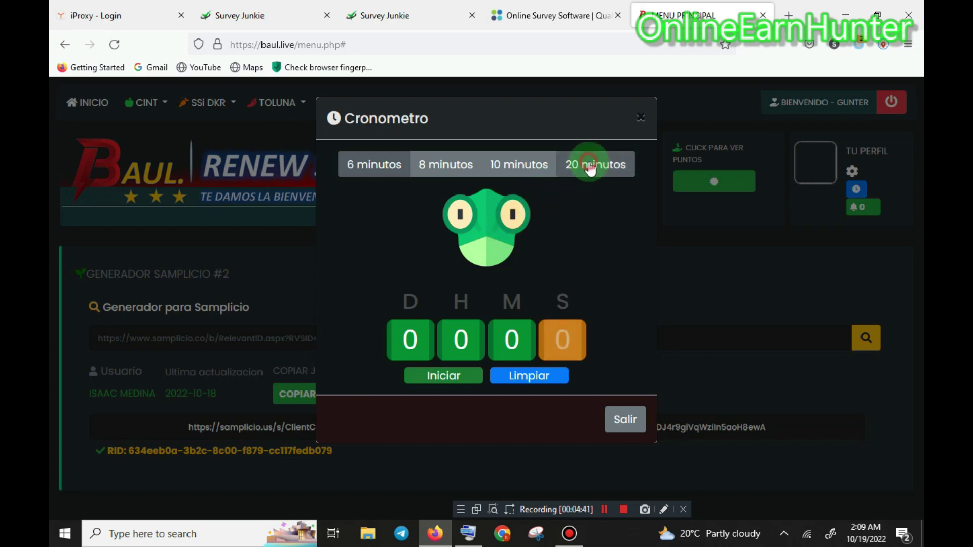
pyautogui.click(624, 420)
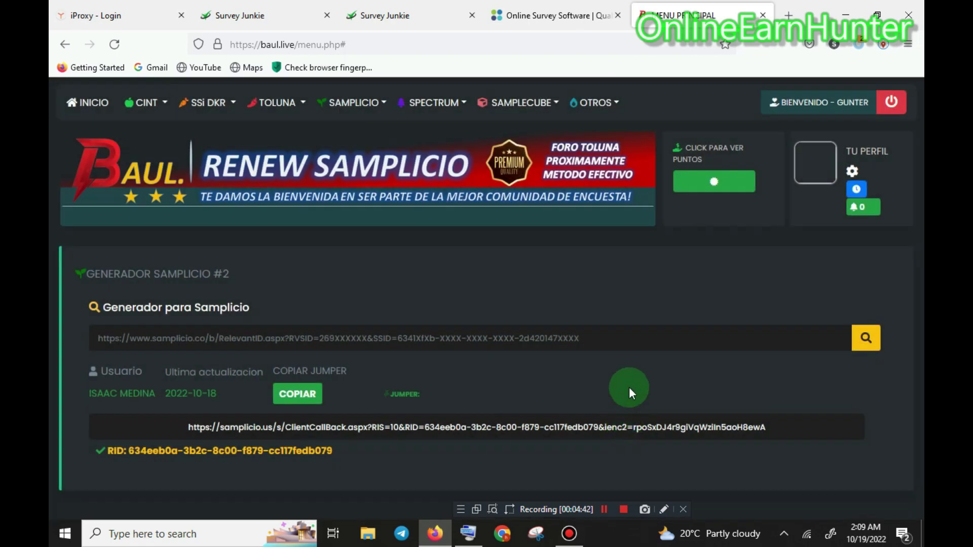
pyautogui.click(856, 190)
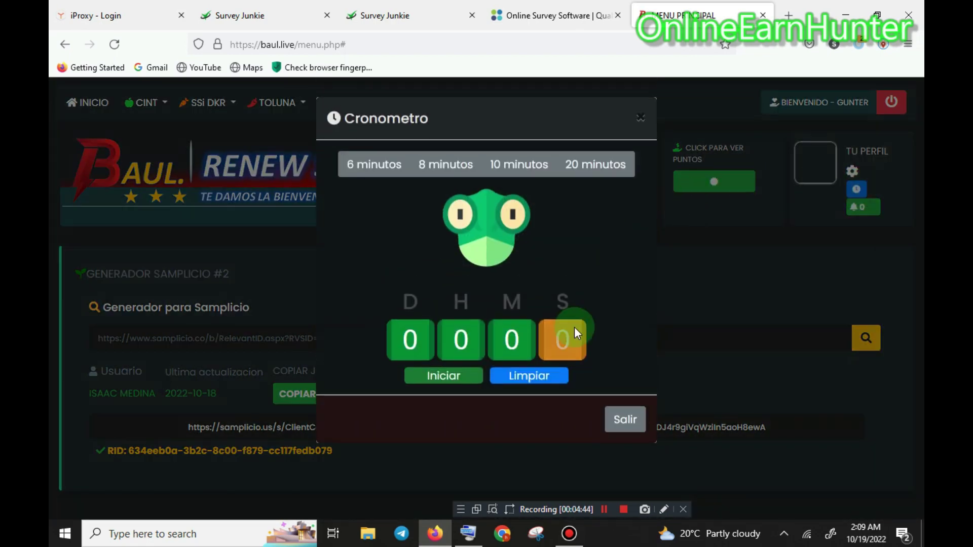
pyautogui.click(540, 378)
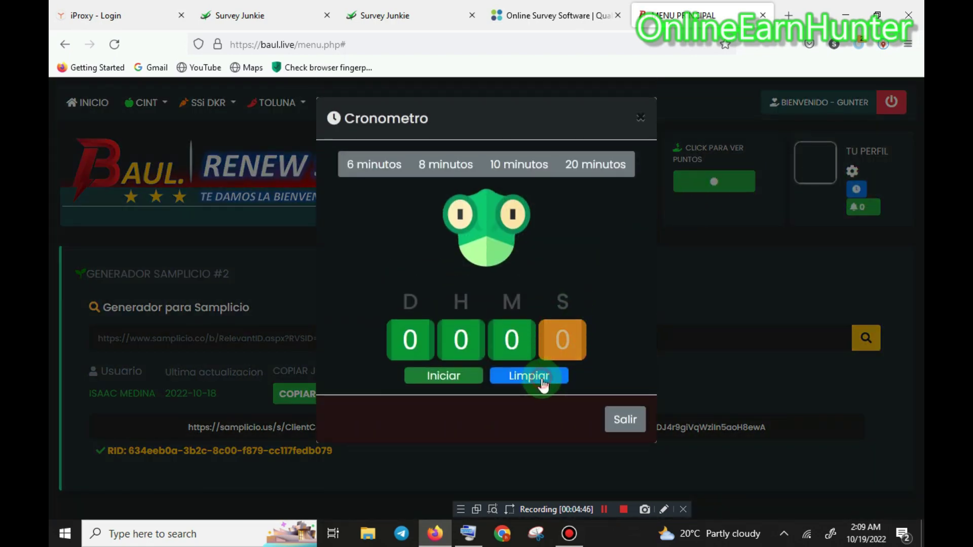
pyautogui.click(551, 340)
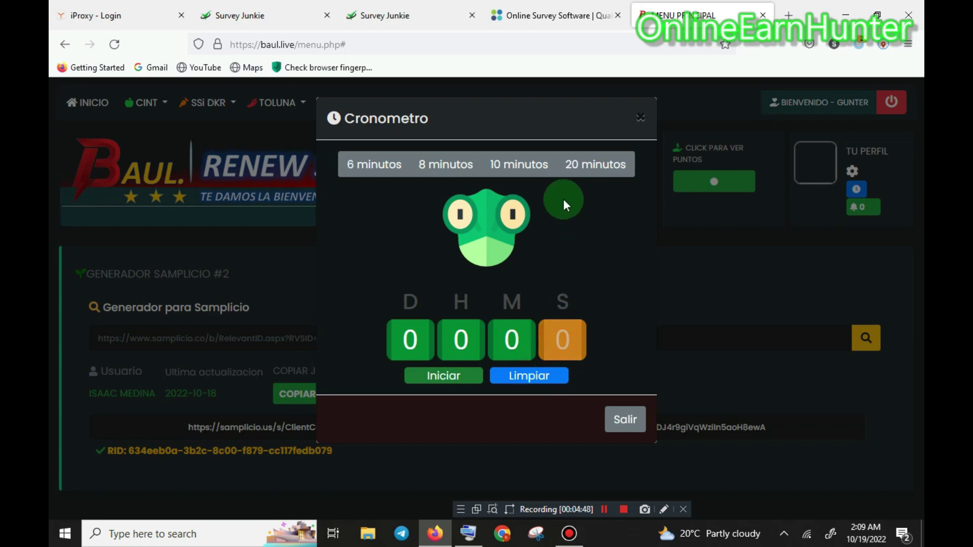
pyautogui.click(584, 163)
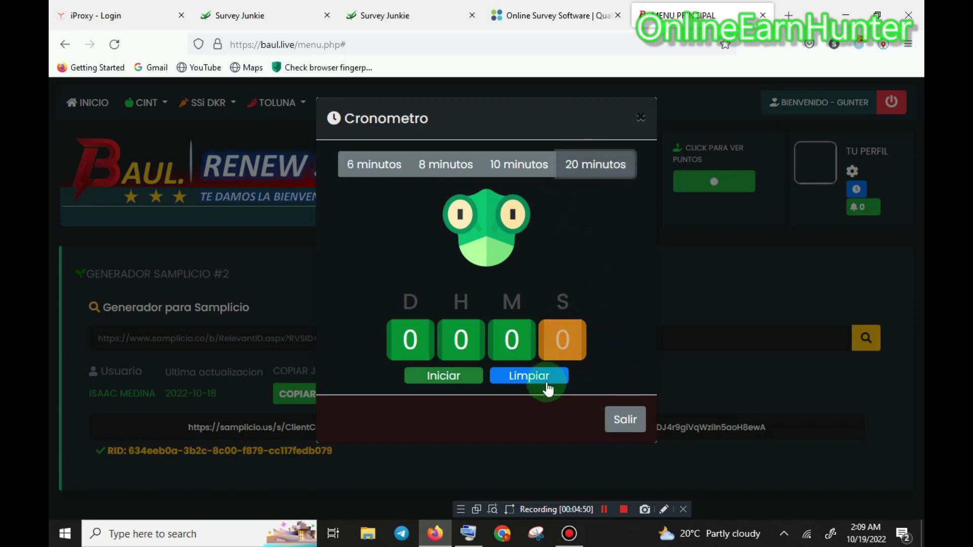
pyautogui.click(555, 336)
pyautogui.click(574, 166)
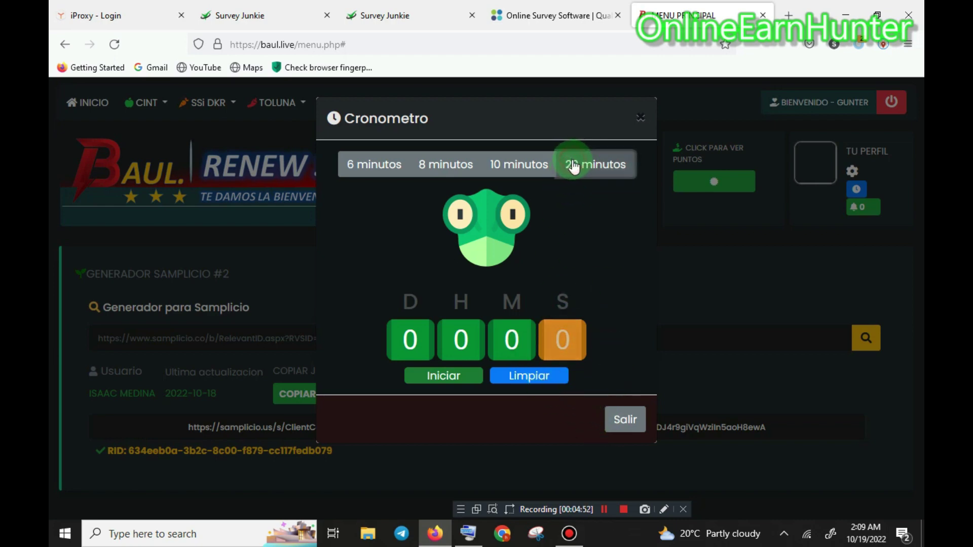
pyautogui.click(622, 420)
pyautogui.click(838, 219)
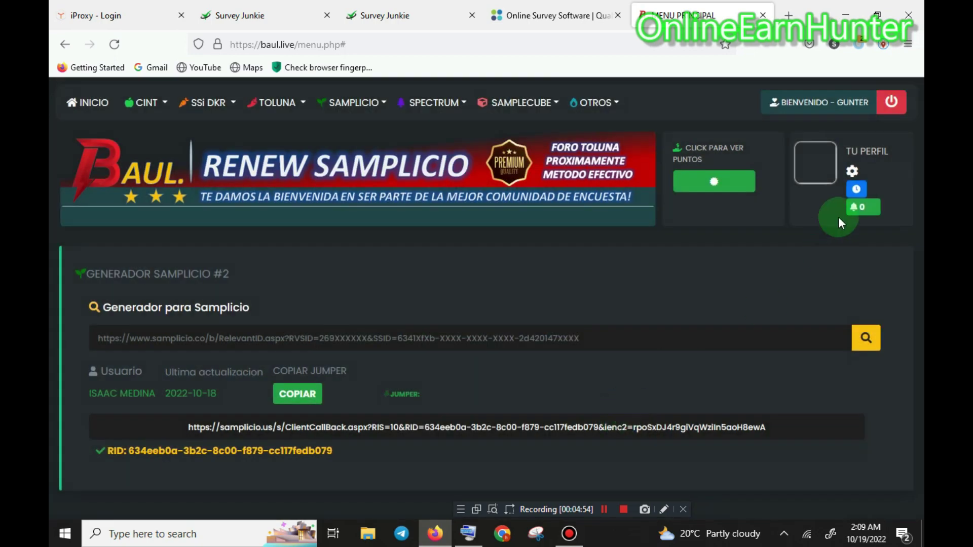
pyautogui.click(857, 190)
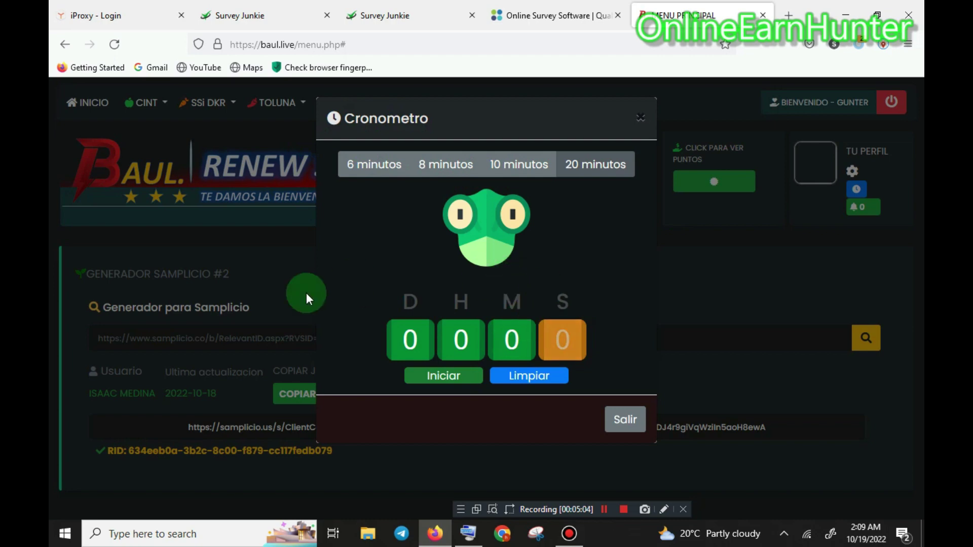
pyautogui.click(640, 118)
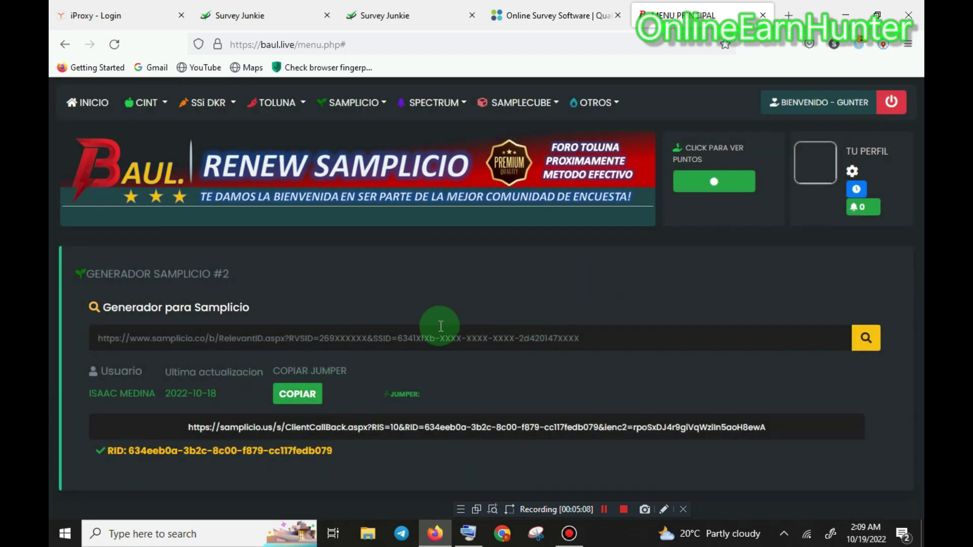
# Copy the generated jumper link again and try to run it through the Samplicio generator as the source link.
pyautogui.click(418, 334)
pyautogui.rightClick(417, 334)
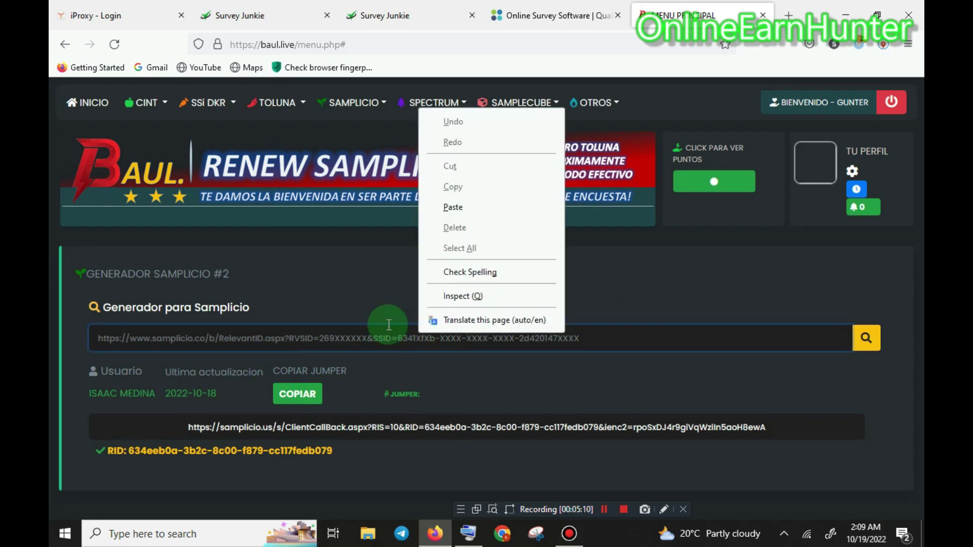
pyautogui.click(348, 333)
pyautogui.click(311, 399)
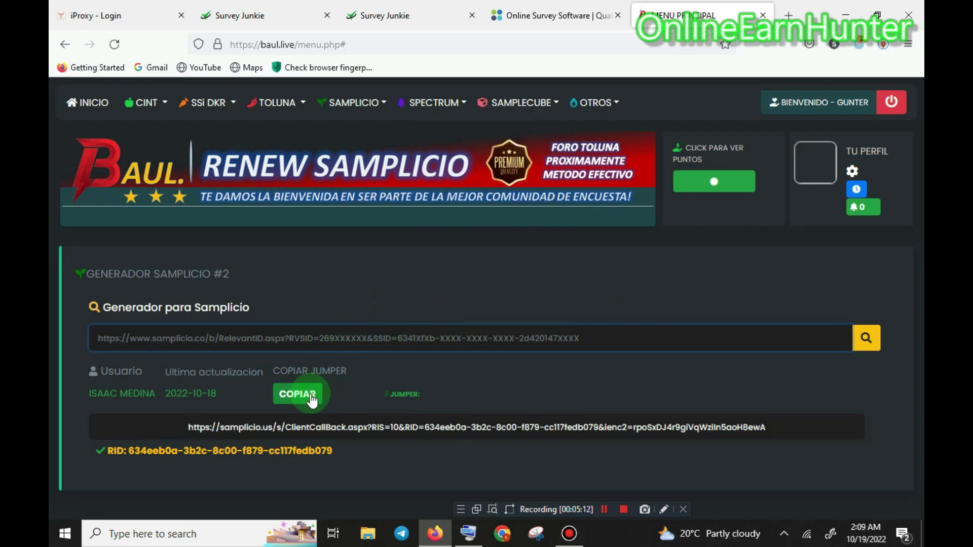
pyautogui.rightClick(459, 338)
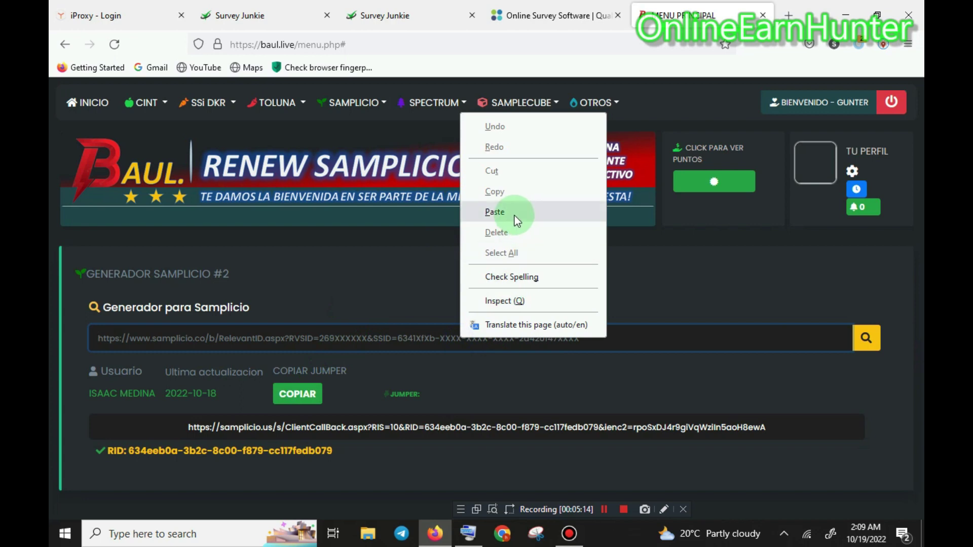
pyautogui.click(494, 212)
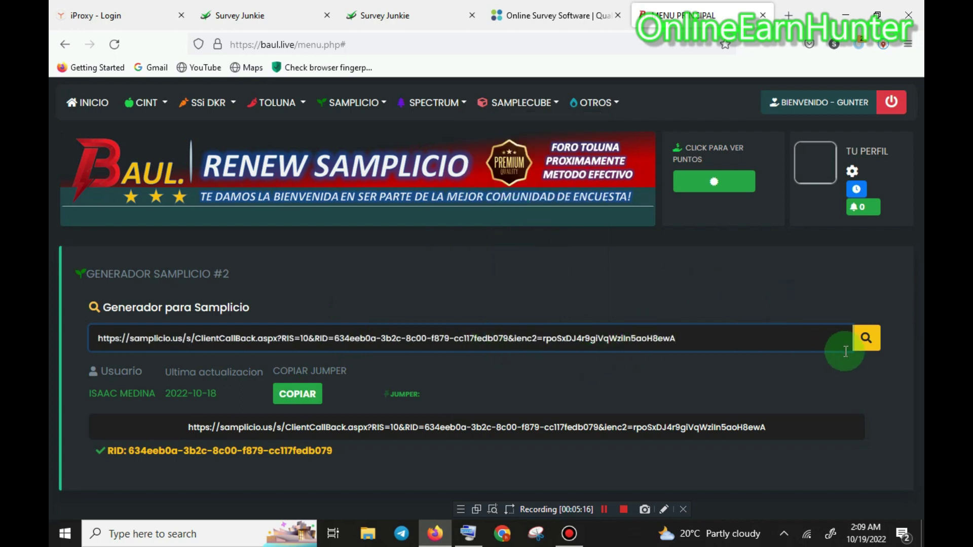
pyautogui.click(864, 340)
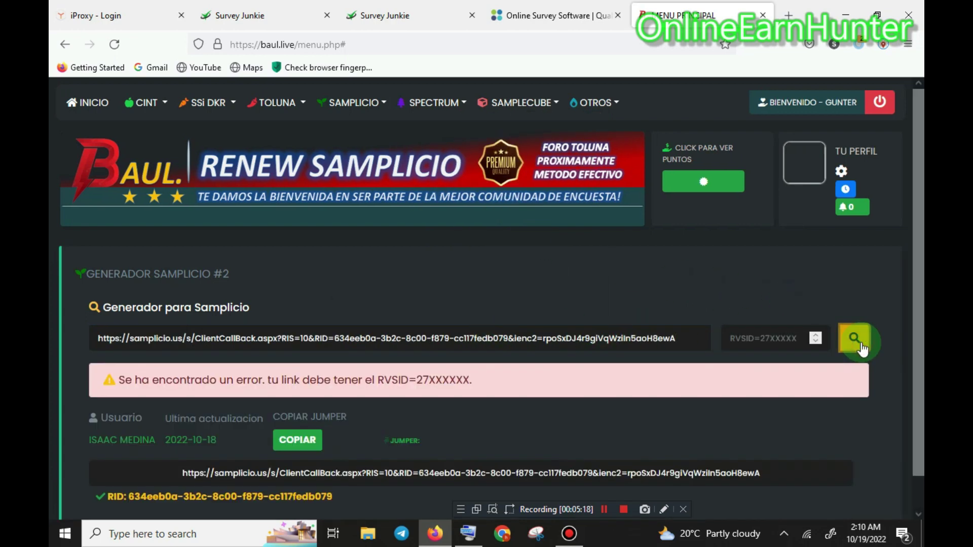
# Retry running the copied callback link through Samplicio generator #2 as the source link, and back out of the generator page.
pyautogui.click(64, 48)
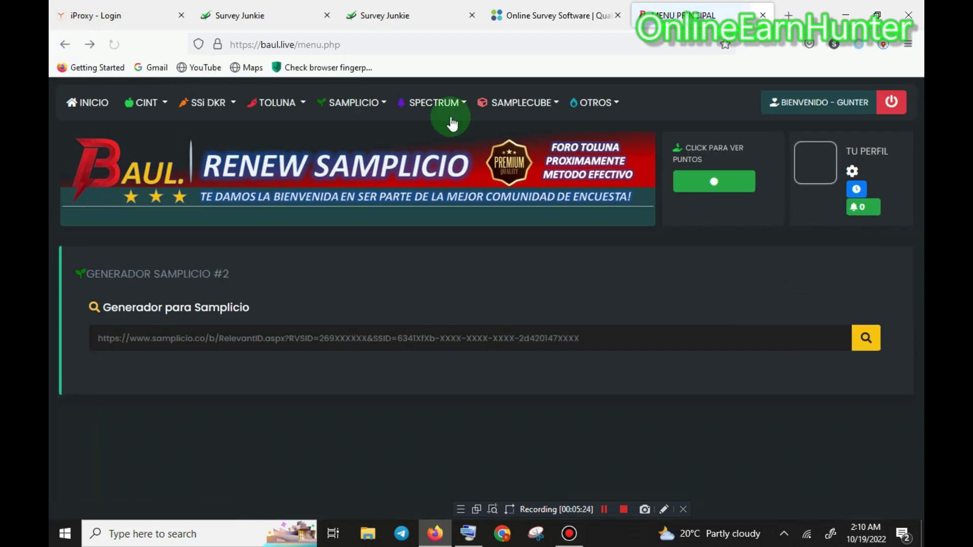
pyautogui.rightClick(180, 333)
pyautogui.click(225, 204)
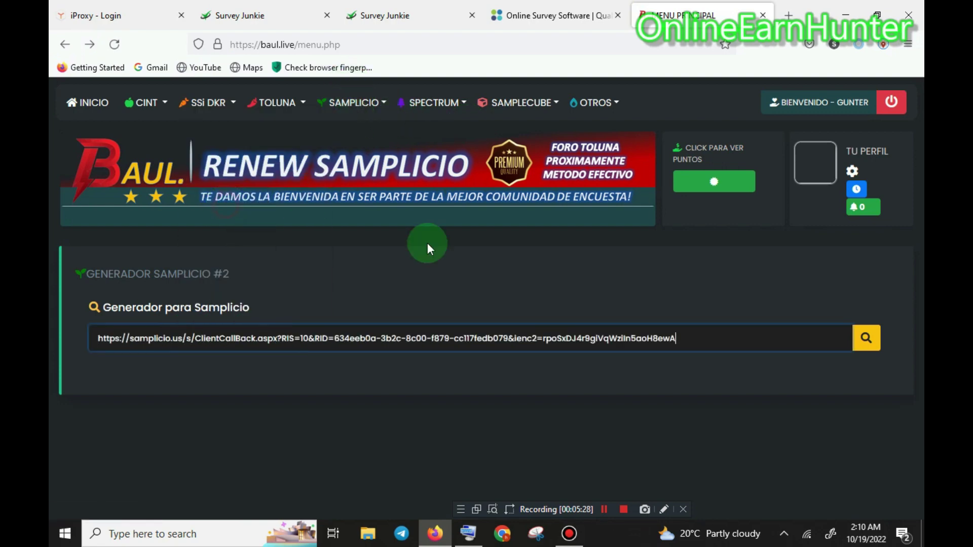
pyautogui.click(867, 337)
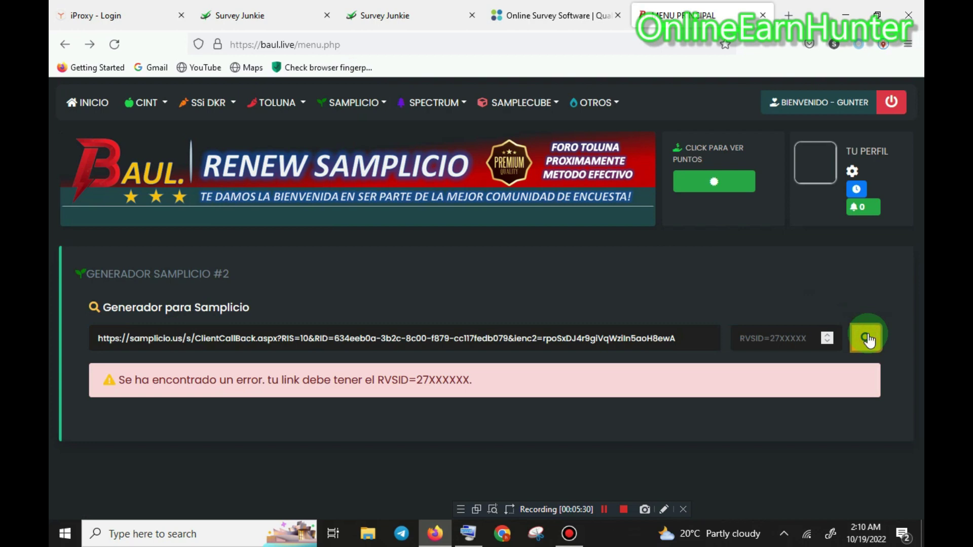
pyautogui.click(92, 47)
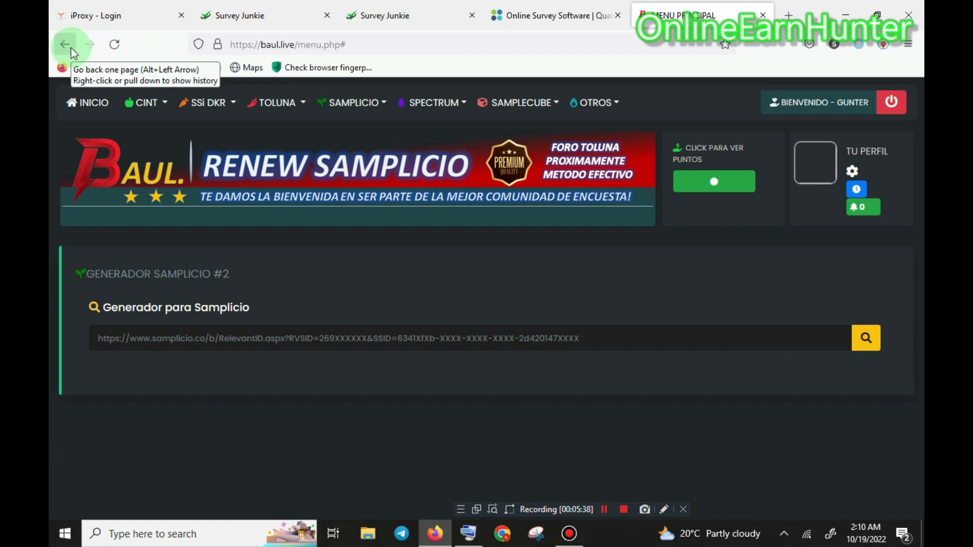
pyautogui.rightClick(146, 337)
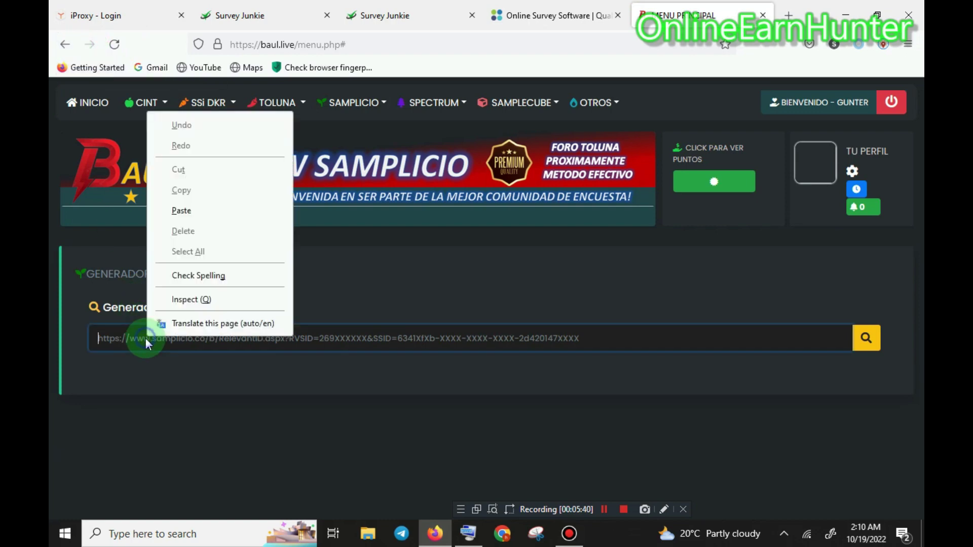
pyautogui.click(193, 206)
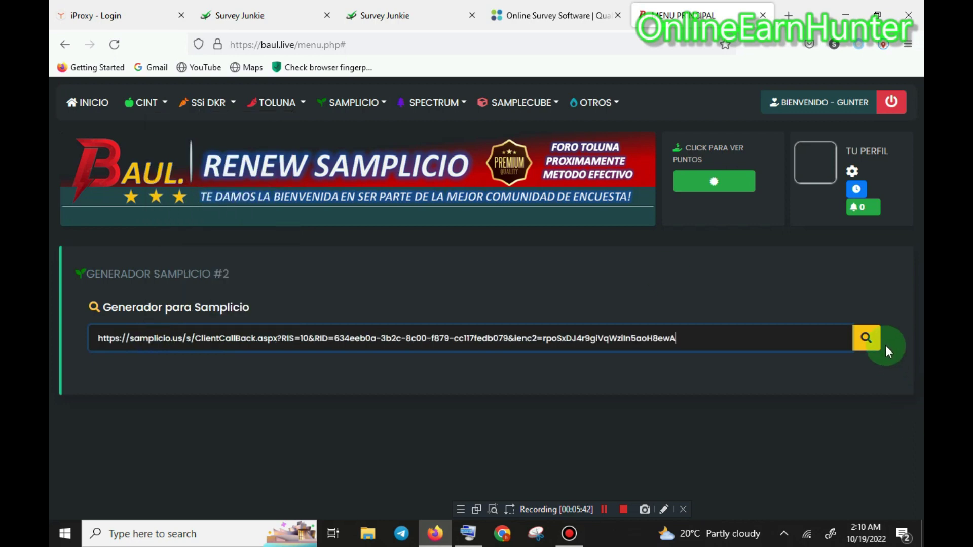
pyautogui.click(867, 339)
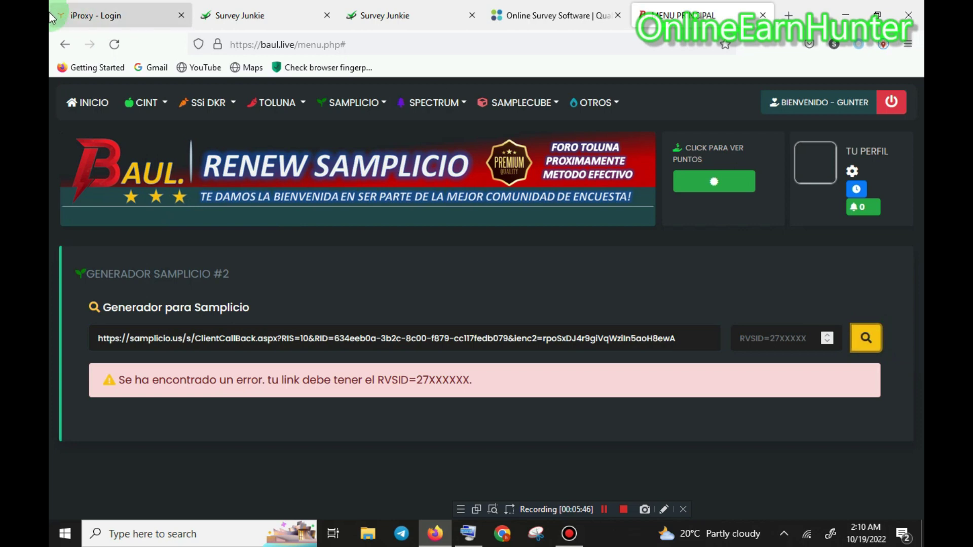
pyautogui.click(65, 46)
pyautogui.click(63, 47)
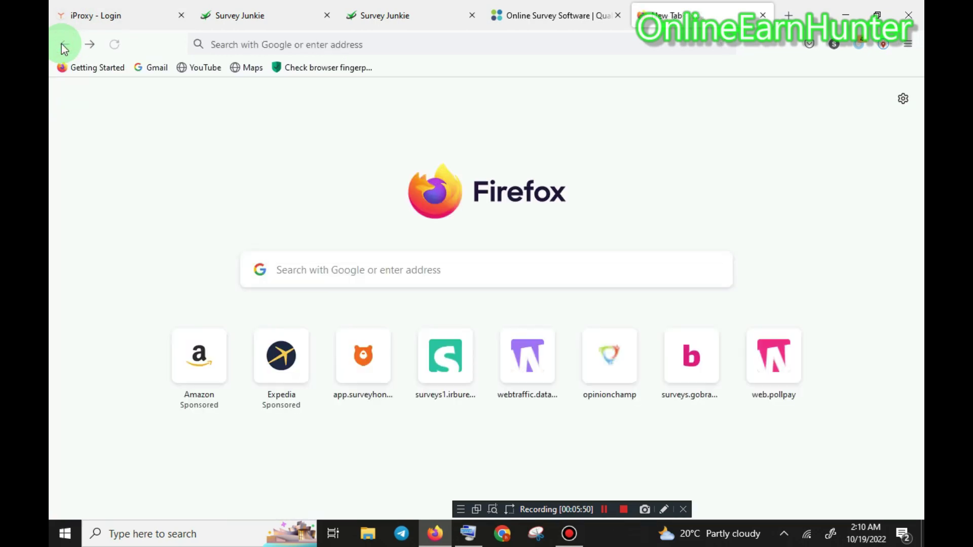
# From the survey tab, copy the address of the most recent Samplicio.us page in the browser history.
pyautogui.click(576, 16)
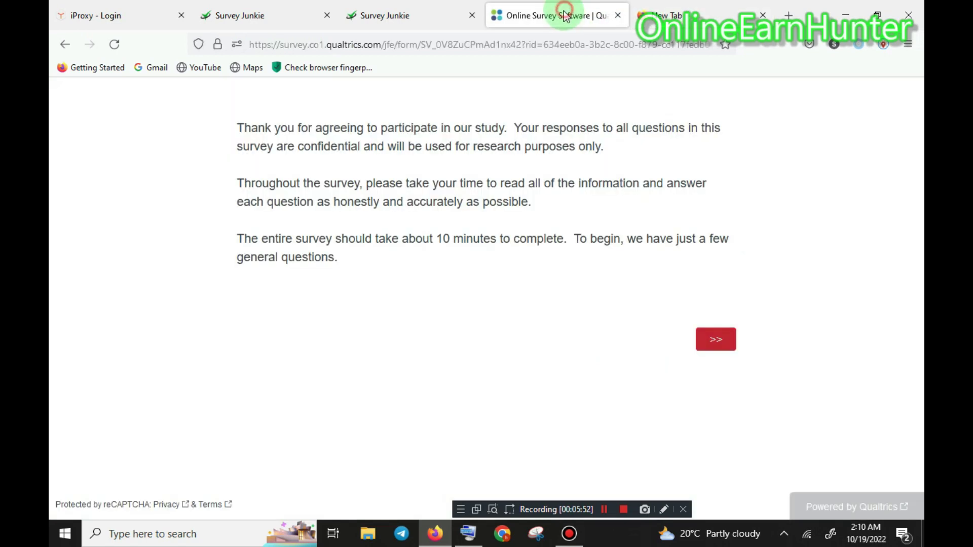
pyautogui.click(907, 44)
pyautogui.click(788, 197)
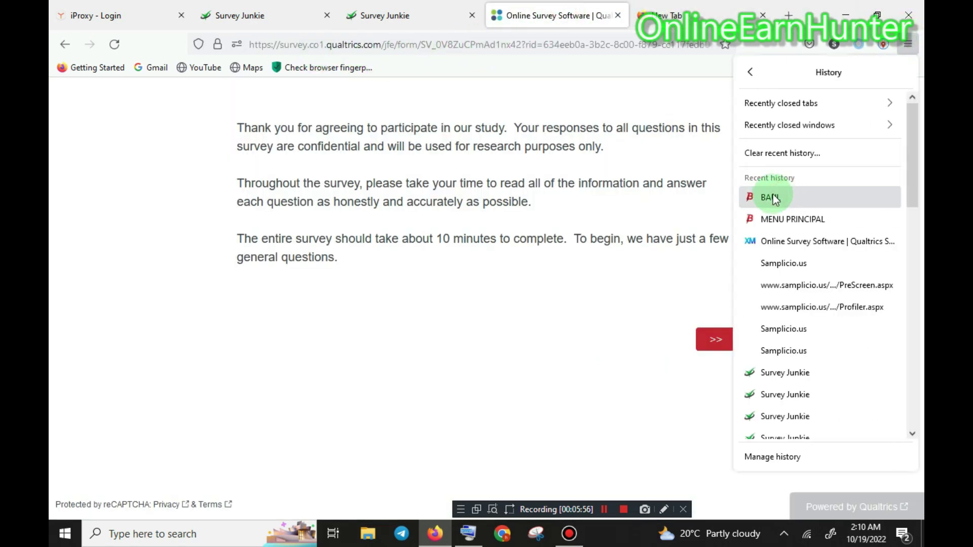
pyautogui.rightClick(785, 264)
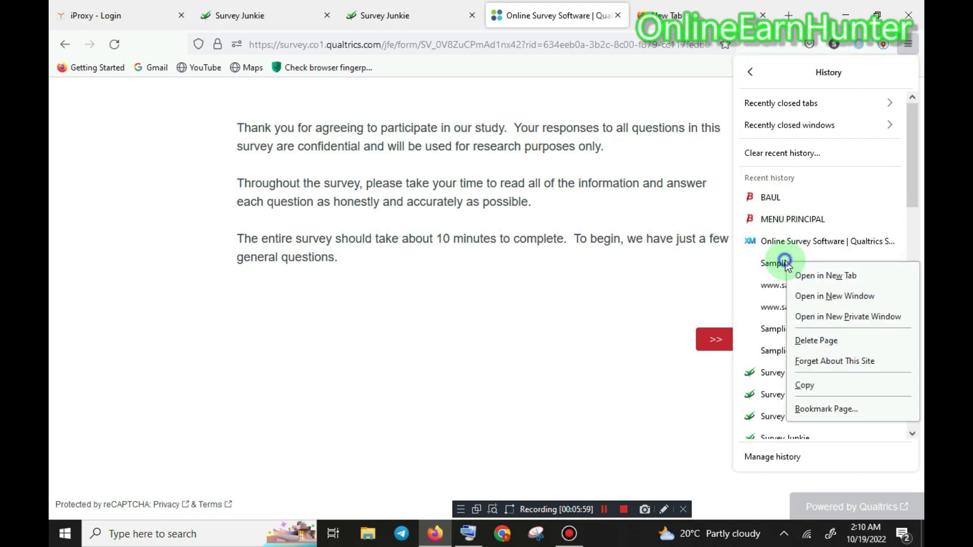
pyautogui.click(816, 389)
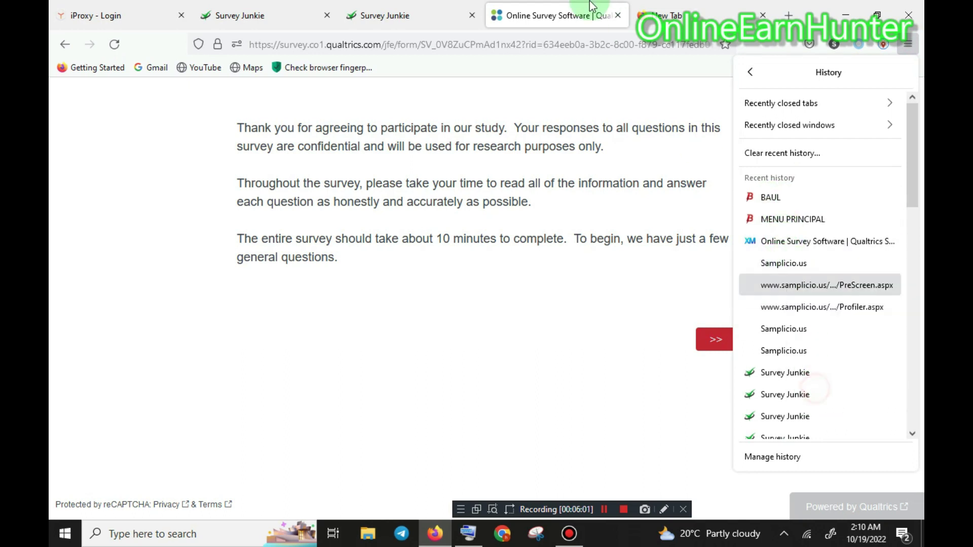
# Return to the baul.live site and open its Samplicio generator #1.
pyautogui.click(669, 17)
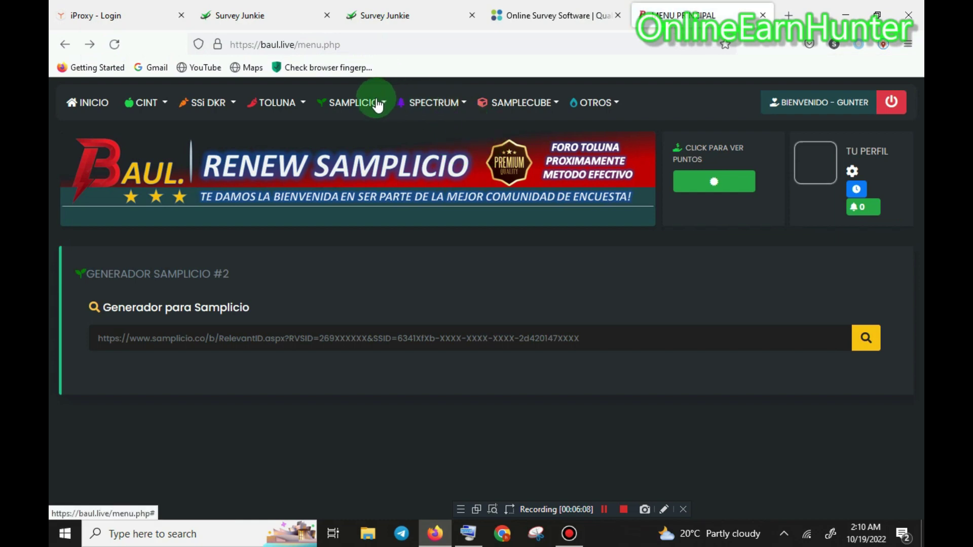
pyautogui.click(367, 103)
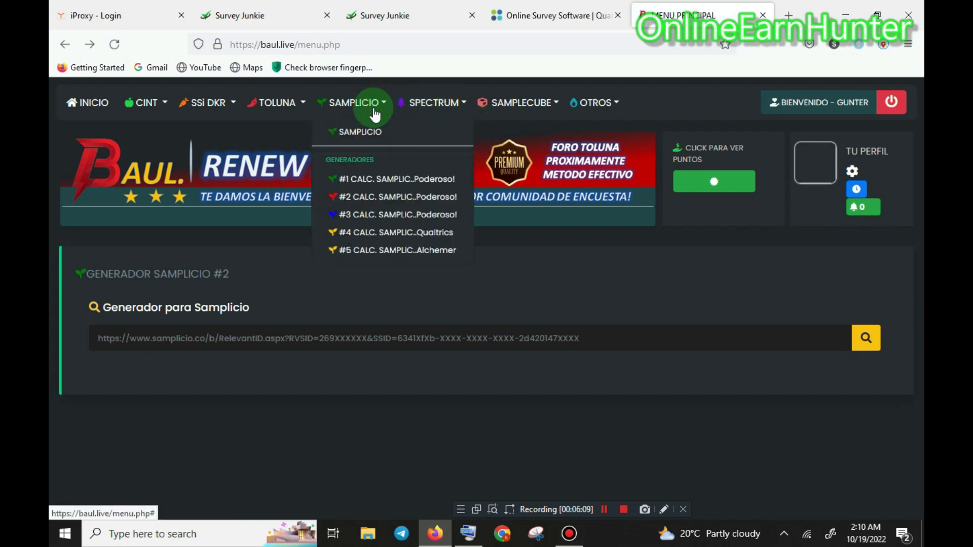
pyautogui.click(386, 181)
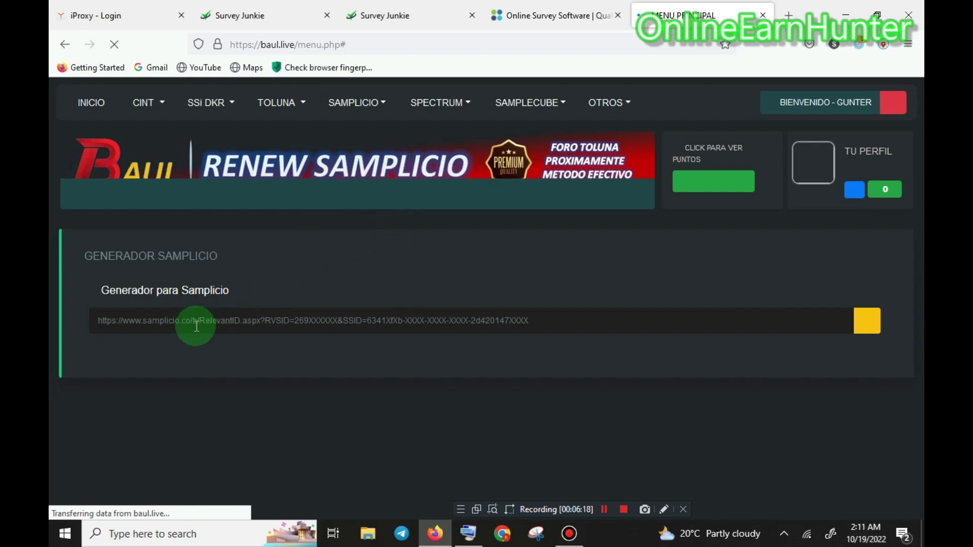
# Generate a jumper link from the copied Samplicio.us address with generator #1 and copy the resulting link.
pyautogui.rightClick(193, 325)
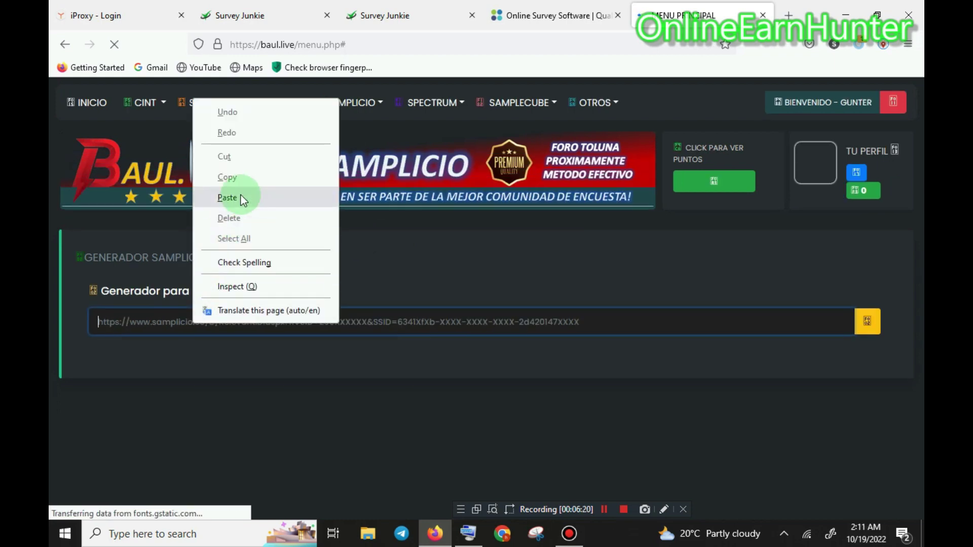
pyautogui.click(241, 197)
pyautogui.click(864, 339)
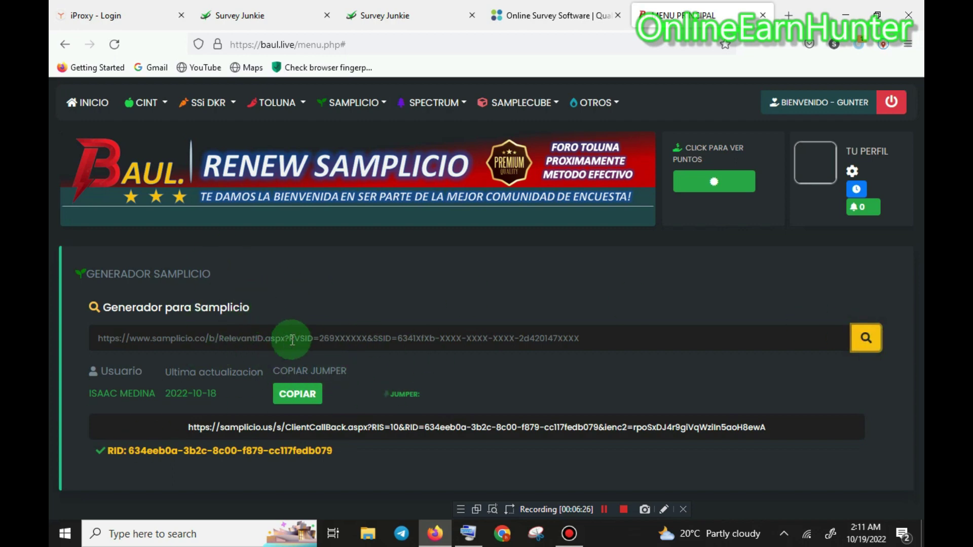
pyautogui.click(300, 398)
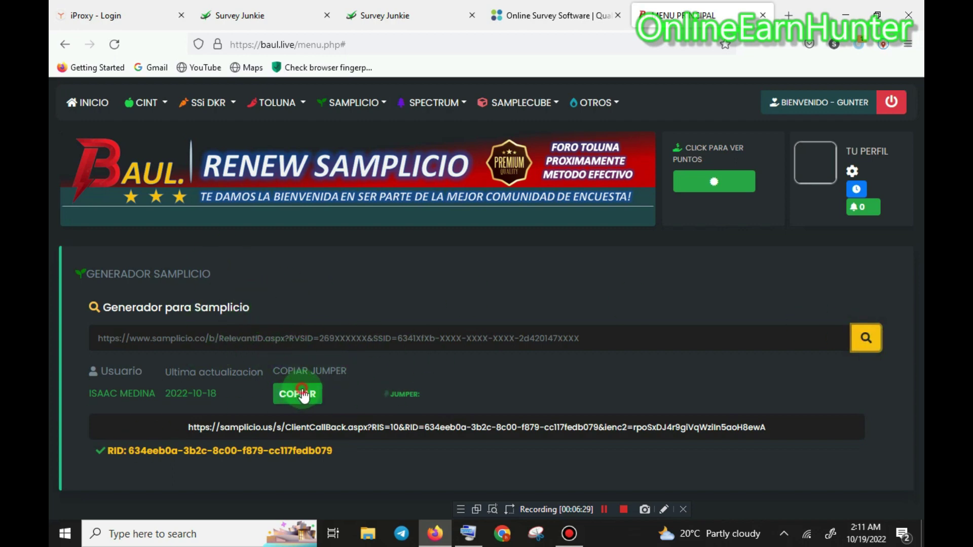
pyautogui.click(302, 395)
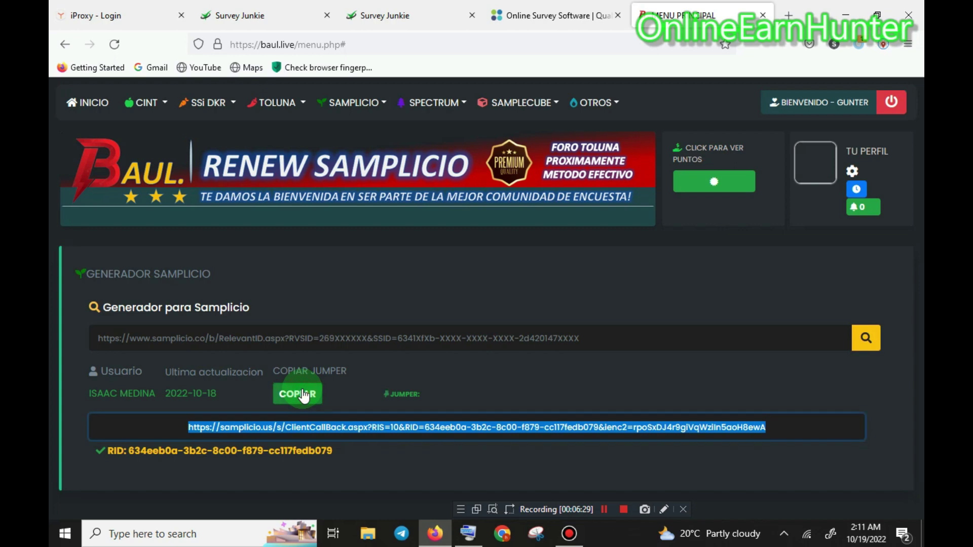
# Replace the Qualtrics survey's address with the copied jumper link and load it in the same tab.
pyautogui.click(516, 14)
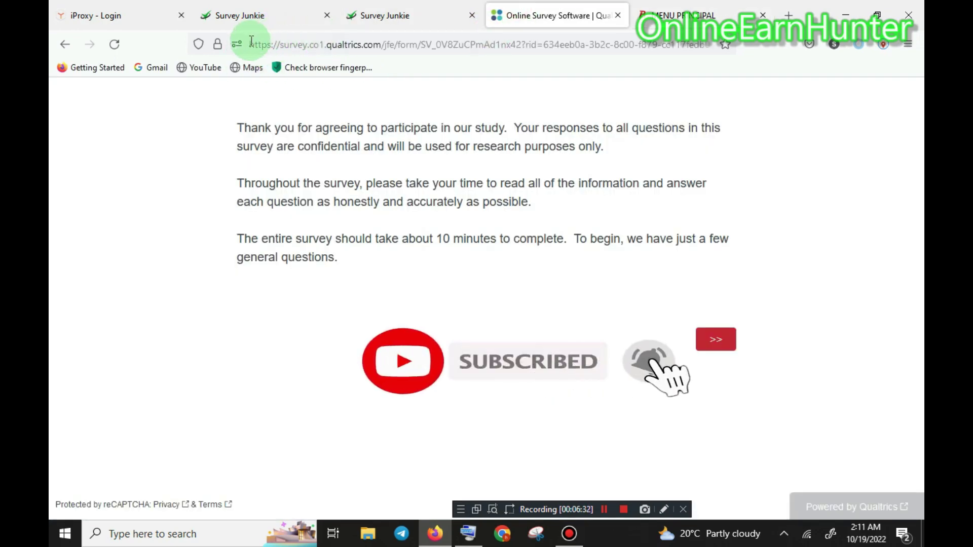
pyautogui.moveTo(251, 43); pyautogui.dragTo(706, 33)
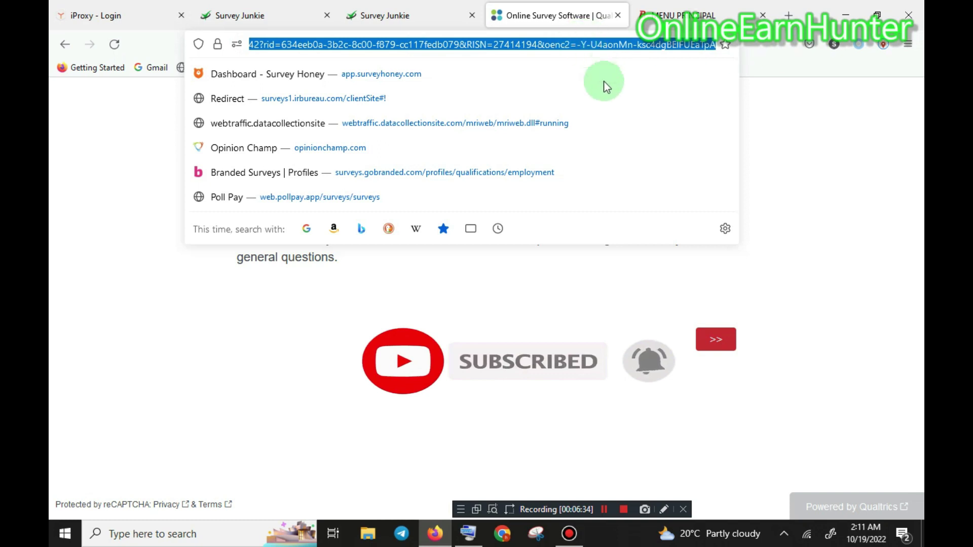
pyautogui.rightClick(401, 45)
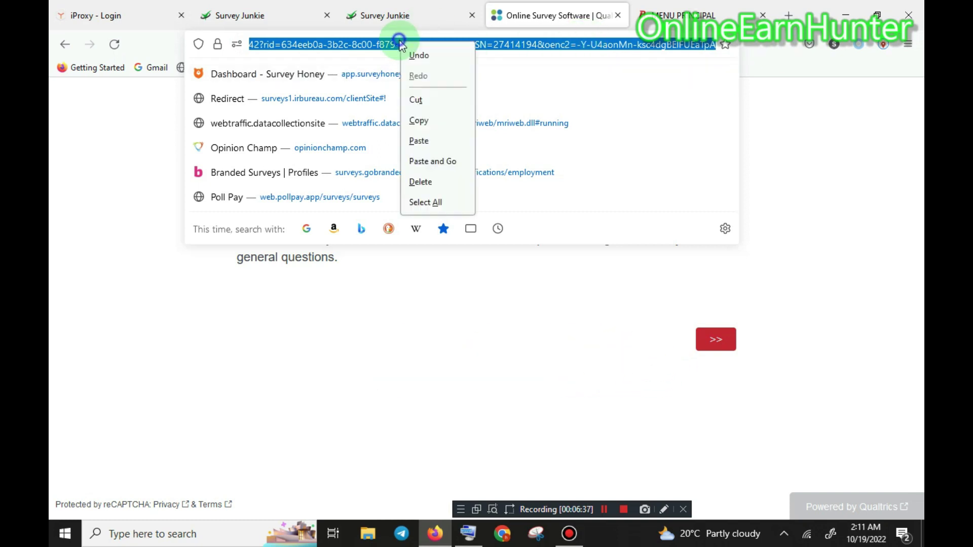
pyautogui.click(426, 161)
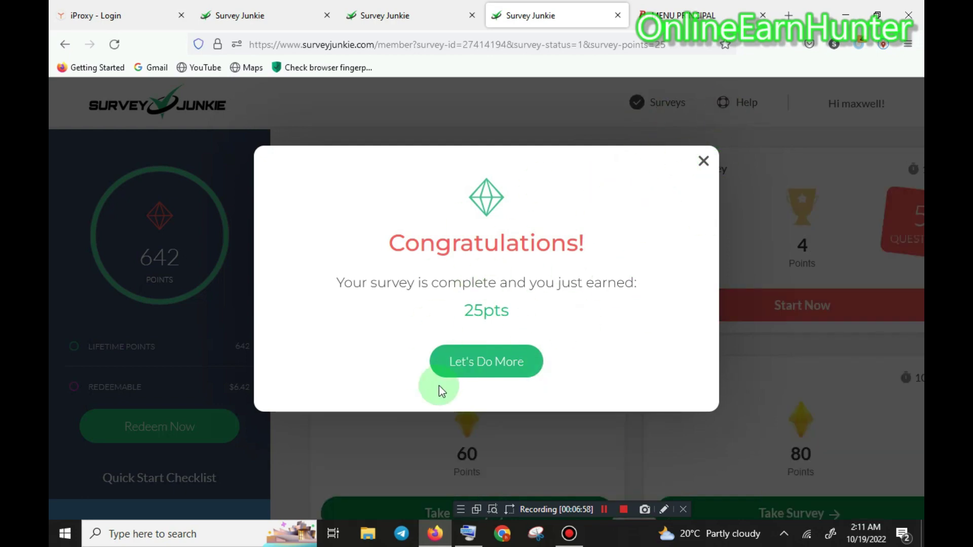
# Dismiss the survey completion dialog and start the 100-point survey with ID 27162624 from the Survey Junkie list.
pyautogui.click(492, 367)
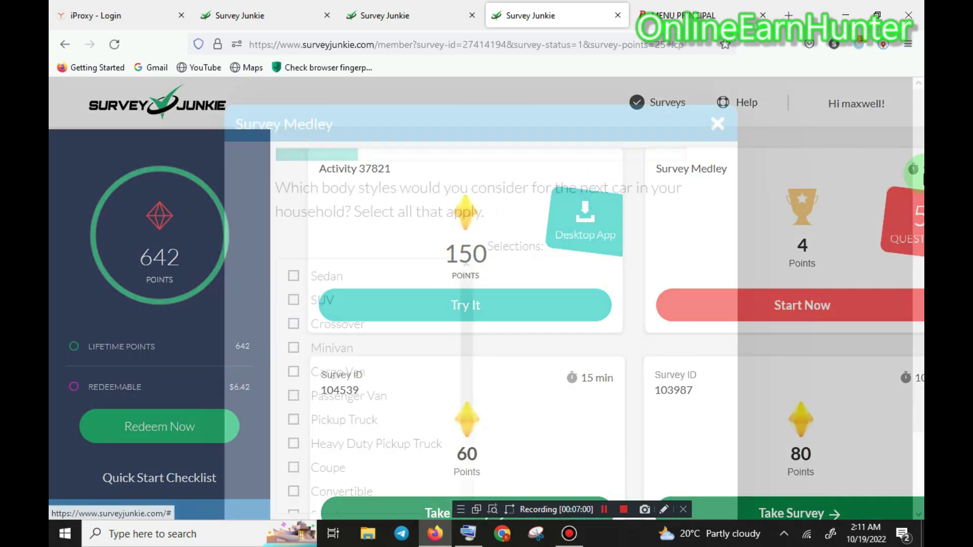
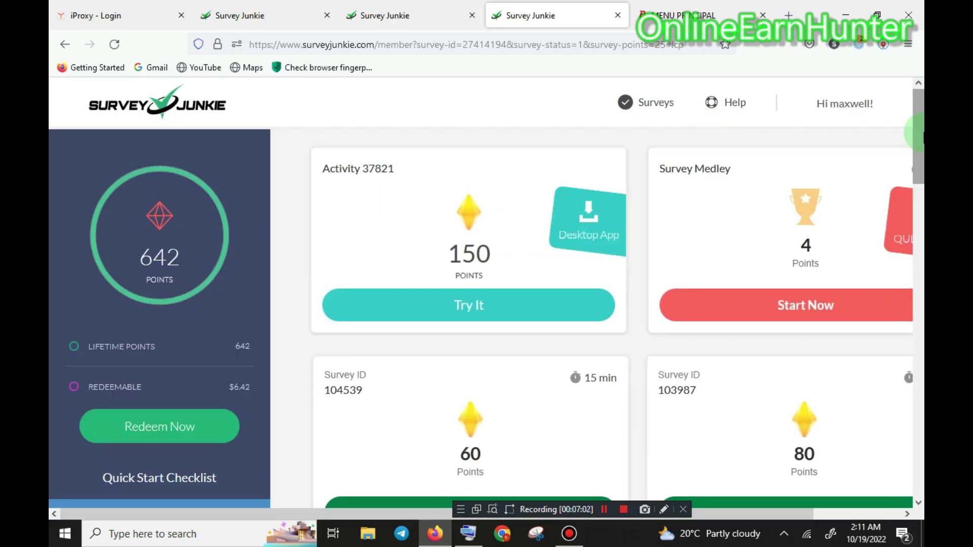
pyautogui.moveTo(920, 140); pyautogui.dragTo(920, 203)
pyautogui.scroll(-6, 425, 400)
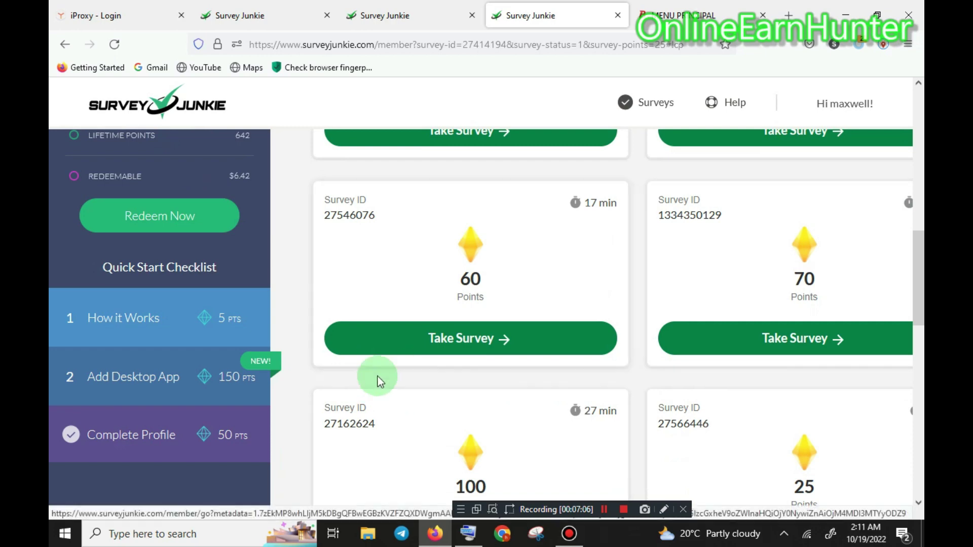
pyautogui.moveTo(917, 248); pyautogui.dragTo(917, 301)
pyautogui.click(454, 356)
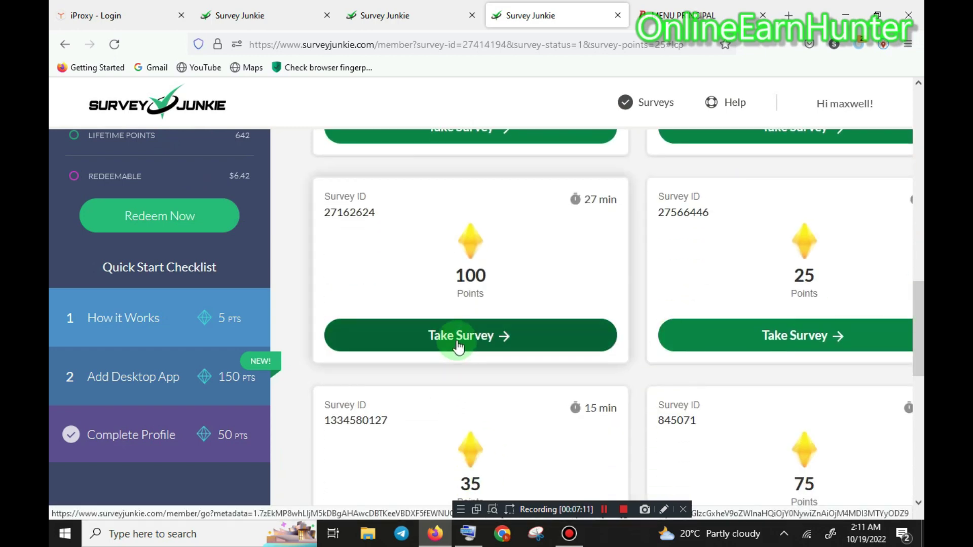
pyautogui.click(458, 345)
# Check the points balance on the Survey Junkie dashboard and return to the newly opened Samplicio.us survey.
pyautogui.click(458, 10)
pyautogui.moveTo(922, 294); pyautogui.dragTo(917, 126)
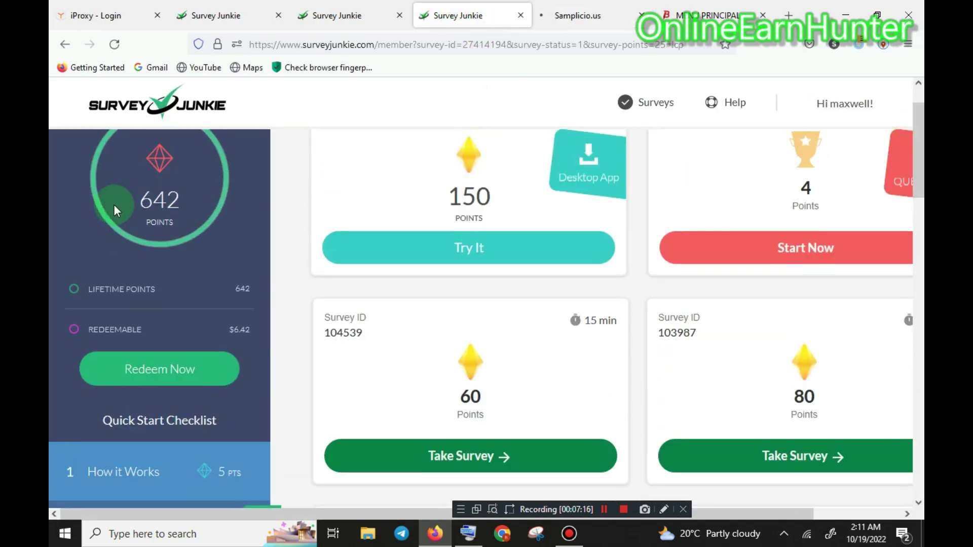
pyautogui.click(594, 11)
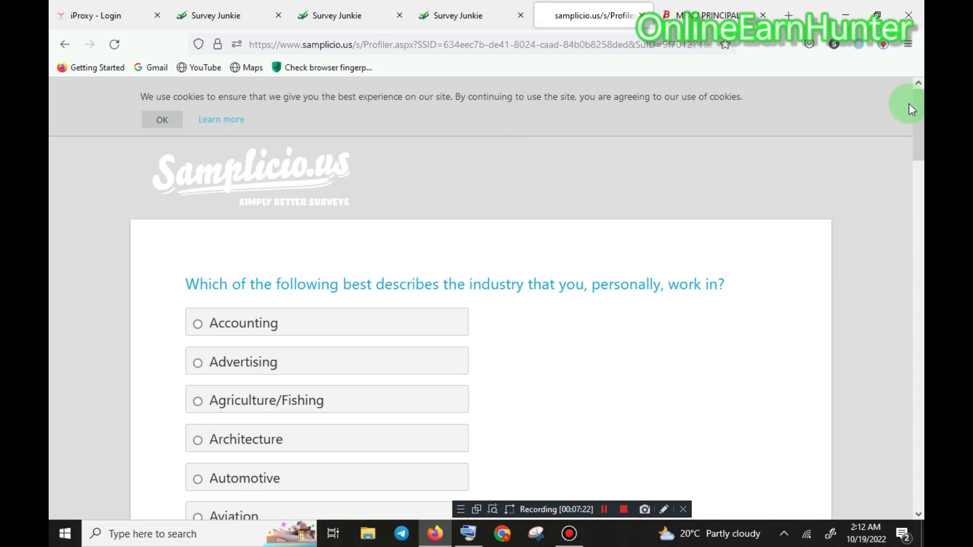
# Choose an industry for the question about the respondent's line of work and continue to the next question.
pyautogui.moveTo(910, 109); pyautogui.dragTo(879, 417)
pyautogui.click(370, 293)
pyautogui.click(354, 327)
pyautogui.click(749, 397)
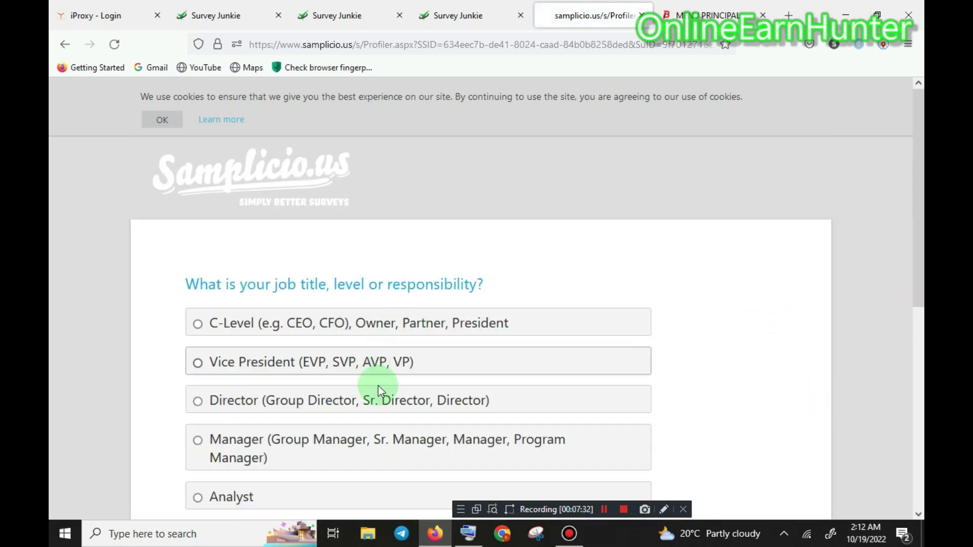
# Answer the job title question with Manager and the organization size question with 1001-5000 employees, continuing to the survey's introduction page.
pyautogui.click(390, 449)
pyautogui.moveTo(912, 202); pyautogui.dragTo(890, 383)
pyautogui.click(735, 470)
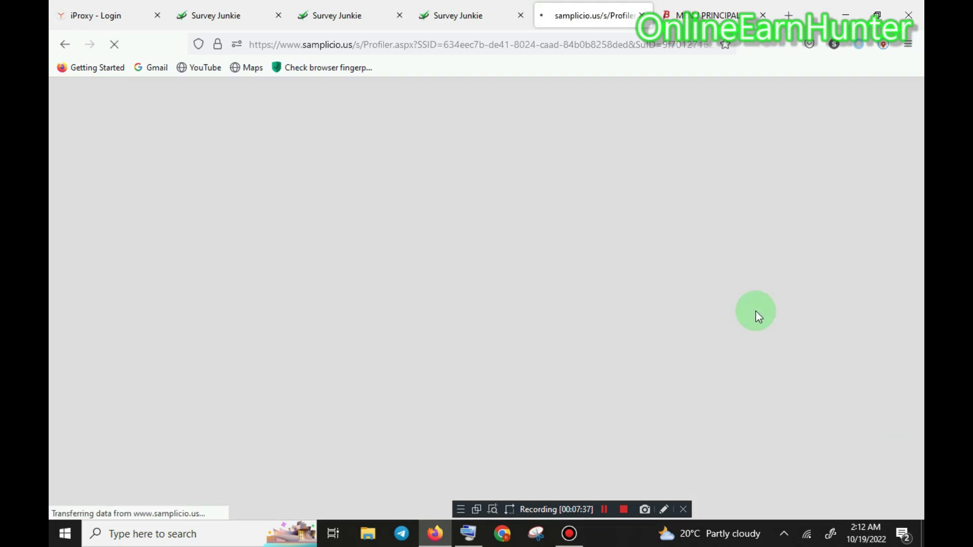
pyautogui.click(330, 438)
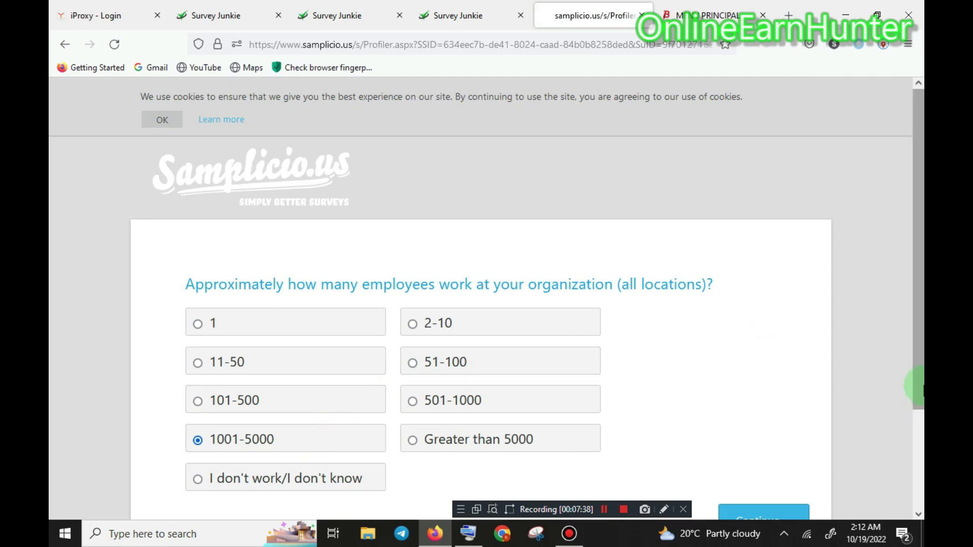
pyautogui.click(765, 511)
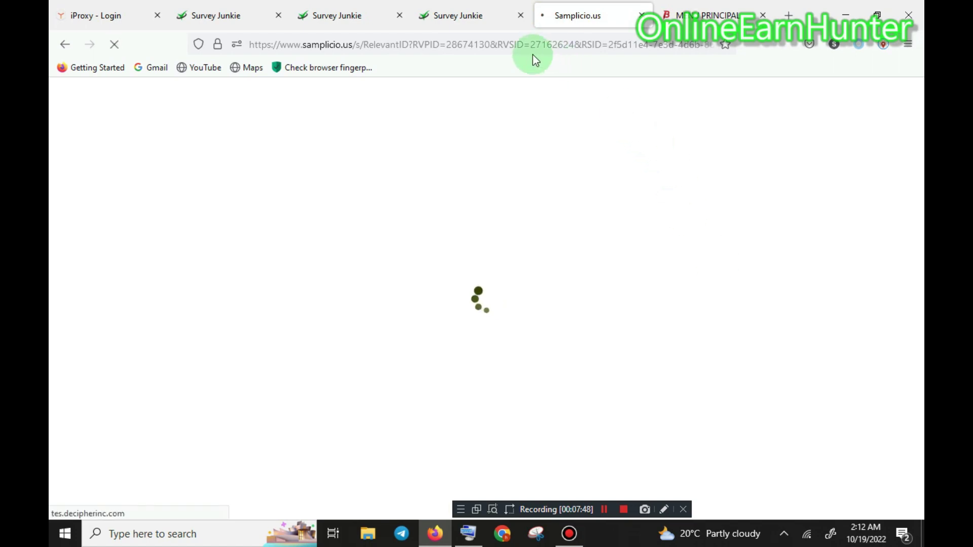
pyautogui.moveTo(253, 44)
pyautogui.mouseDown()
pyautogui.moveTo(336, 44)
pyautogui.moveTo(254, 44)
pyautogui.mouseUp()
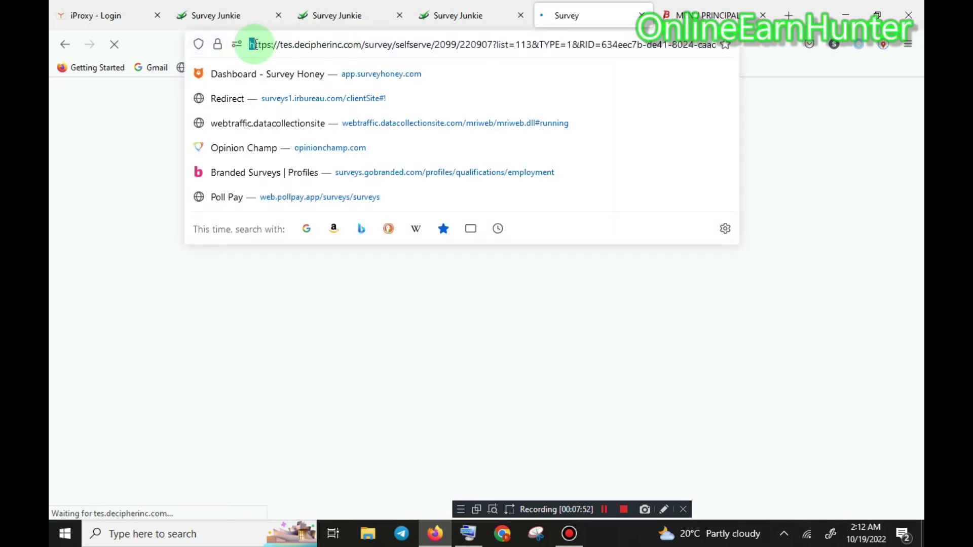
pyautogui.click(819, 126)
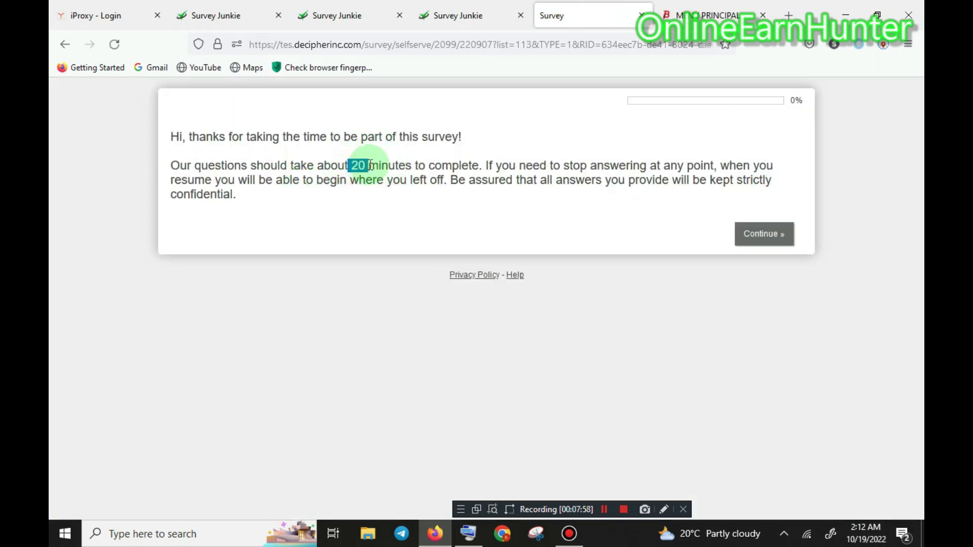
# Copy the address of the most recent Samplicio.us page from the browsing history.
pyautogui.click(908, 44)
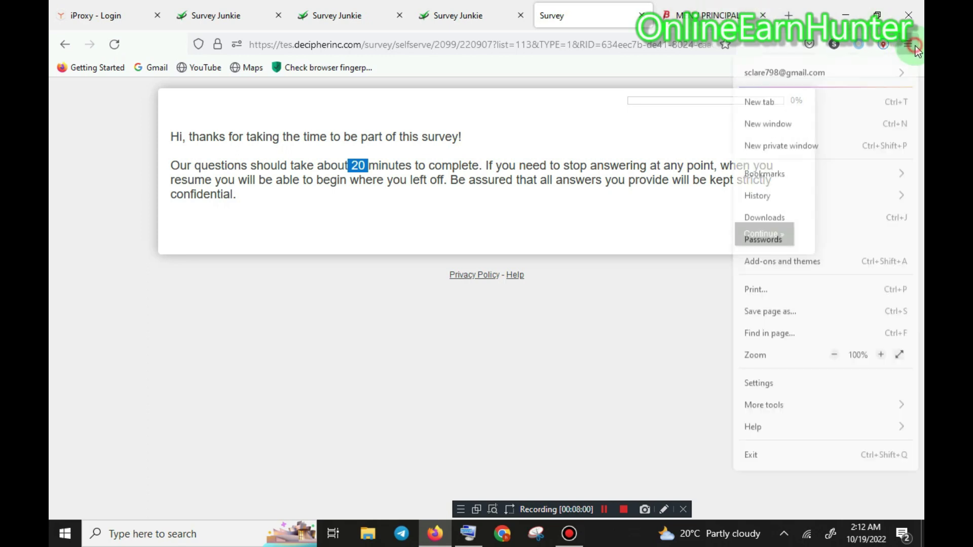
pyautogui.click(765, 198)
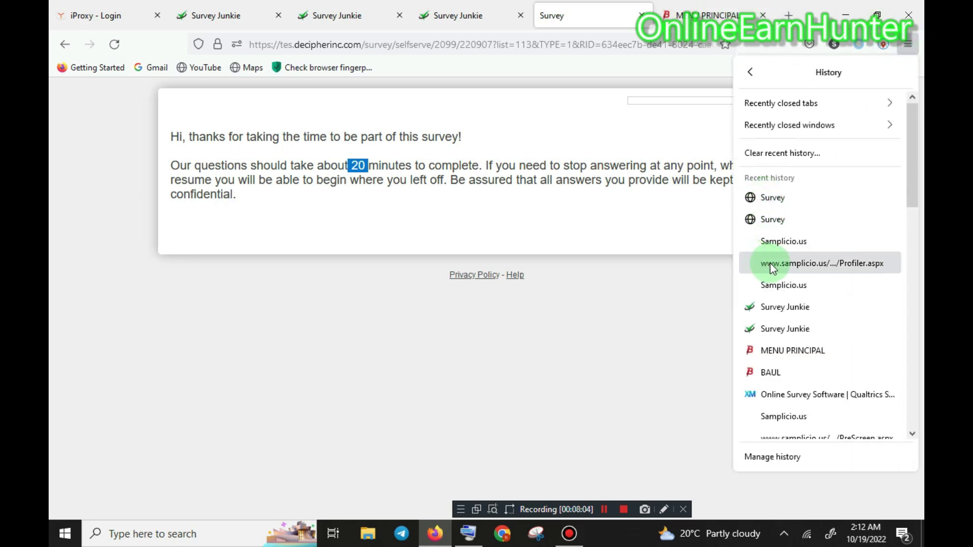
pyautogui.rightClick(772, 243)
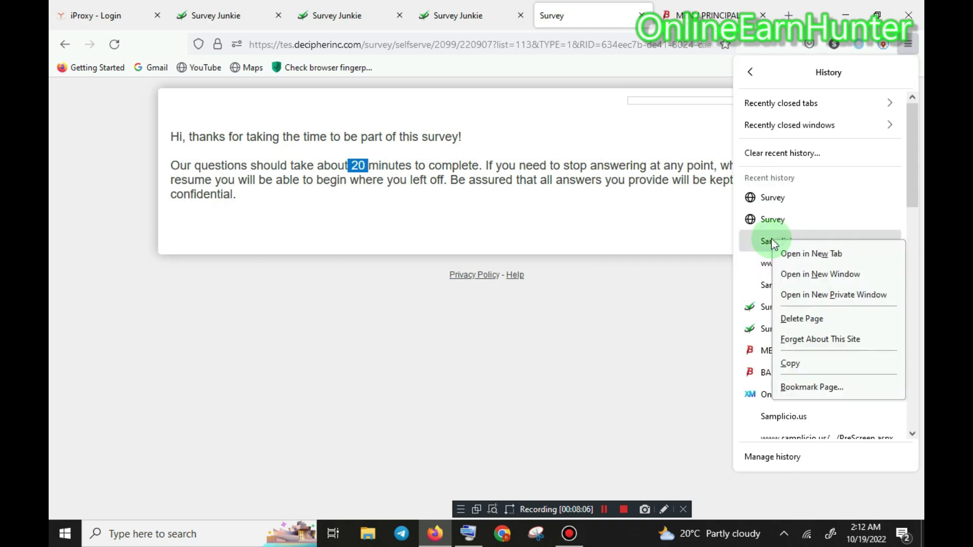
pyautogui.click(797, 365)
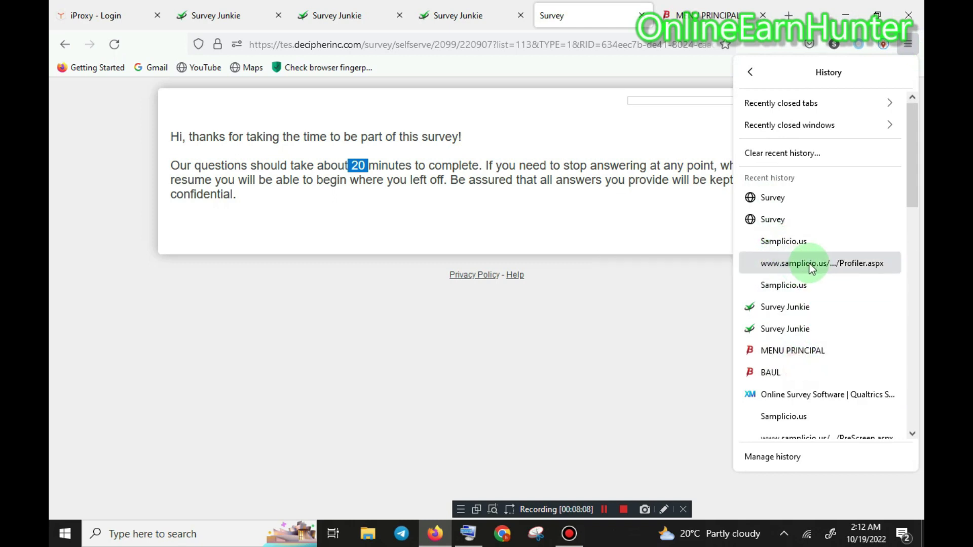
pyautogui.rightClick(775, 242)
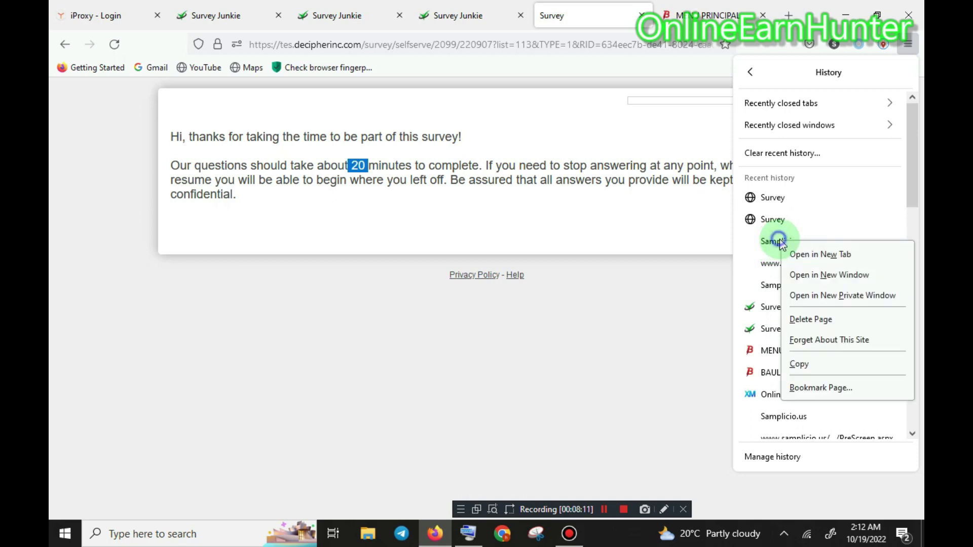
pyautogui.click(811, 363)
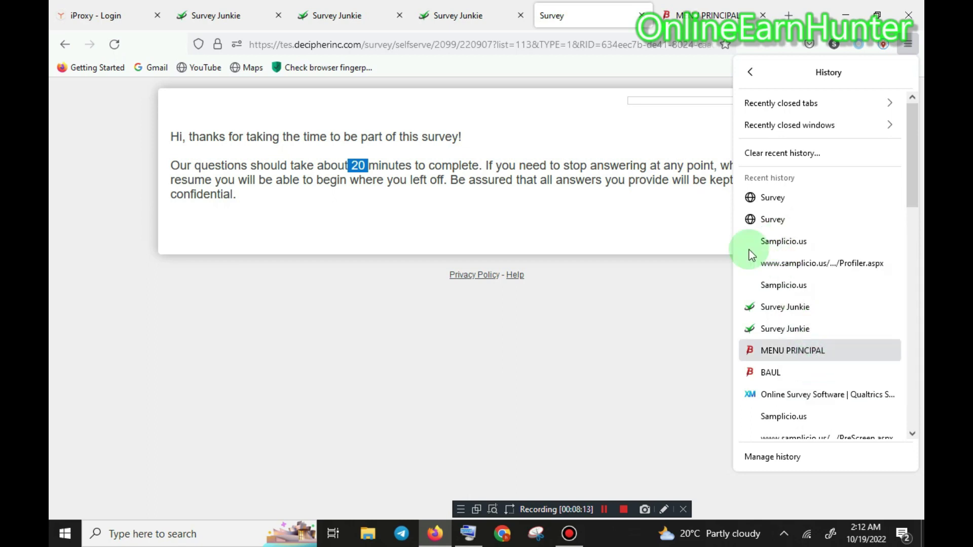
# Generate a jumper link with Samplicio generator #2 on baul.live from the copied Samplicio.us address.
pyautogui.click(697, 15)
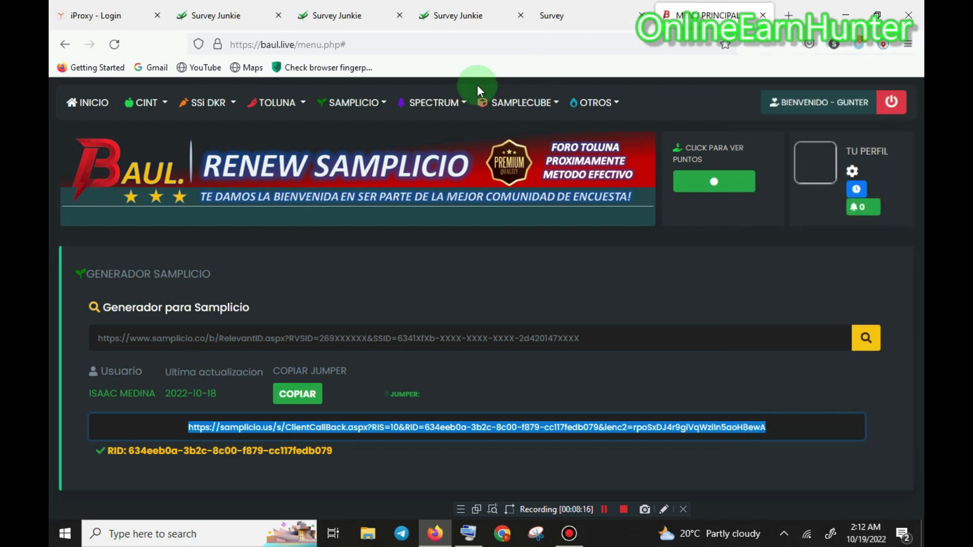
pyautogui.click(446, 101)
pyautogui.click(374, 104)
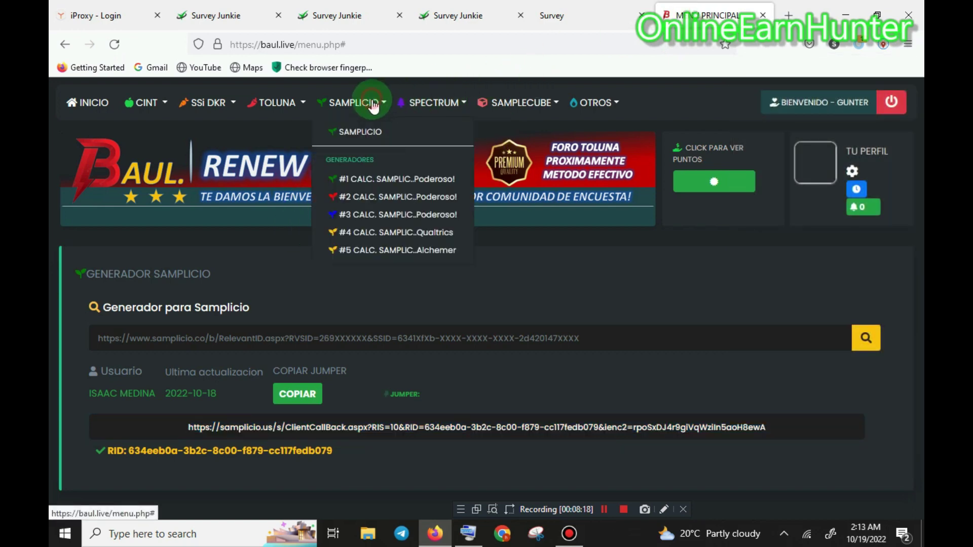
pyautogui.click(413, 195)
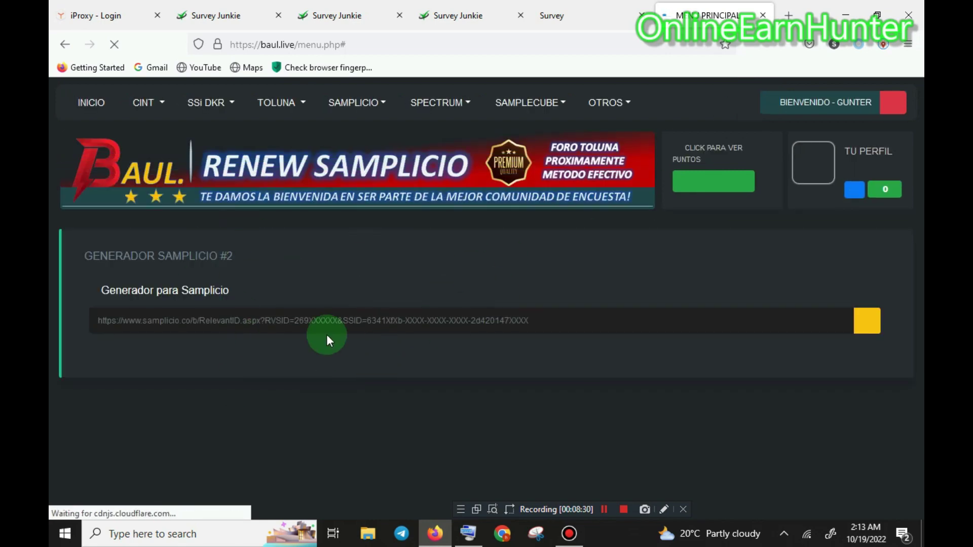
pyautogui.rightClick(188, 321)
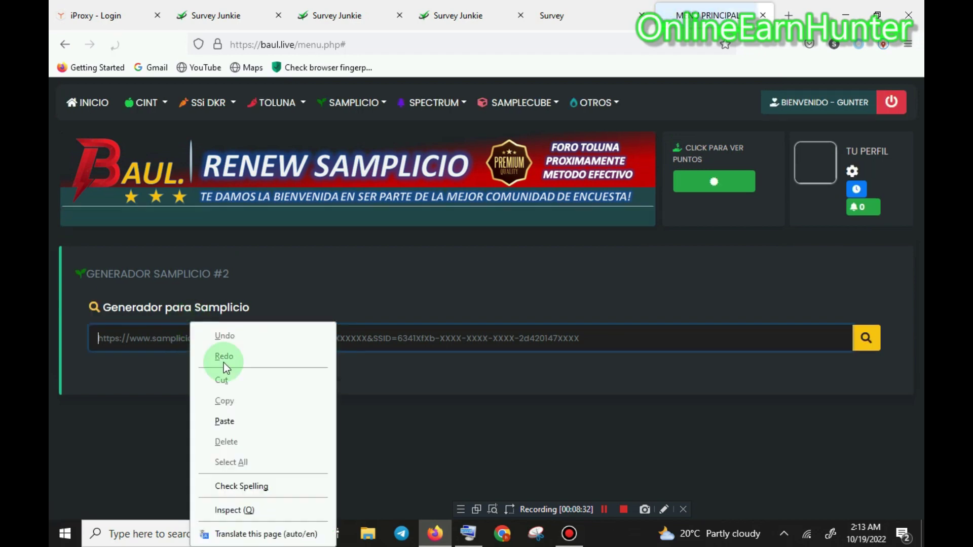
pyautogui.click(229, 427)
pyautogui.click(867, 337)
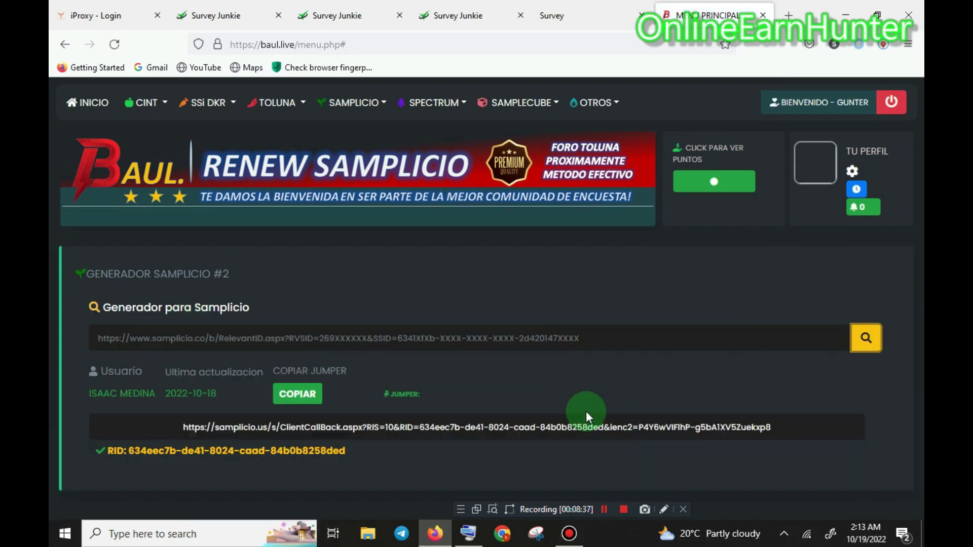
pyautogui.click(176, 450)
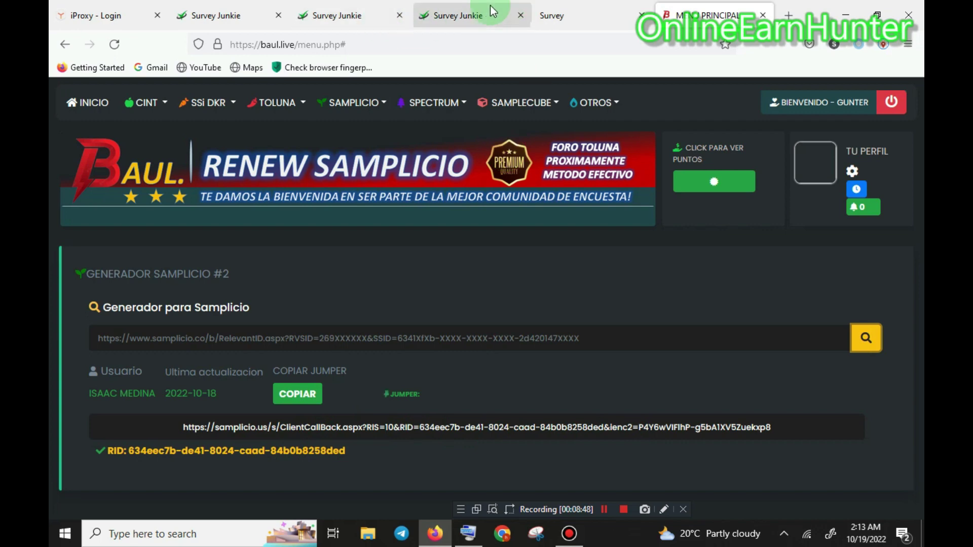
# Check the estimated completion time stated on the survey's introduction page.
pyautogui.click(560, 9)
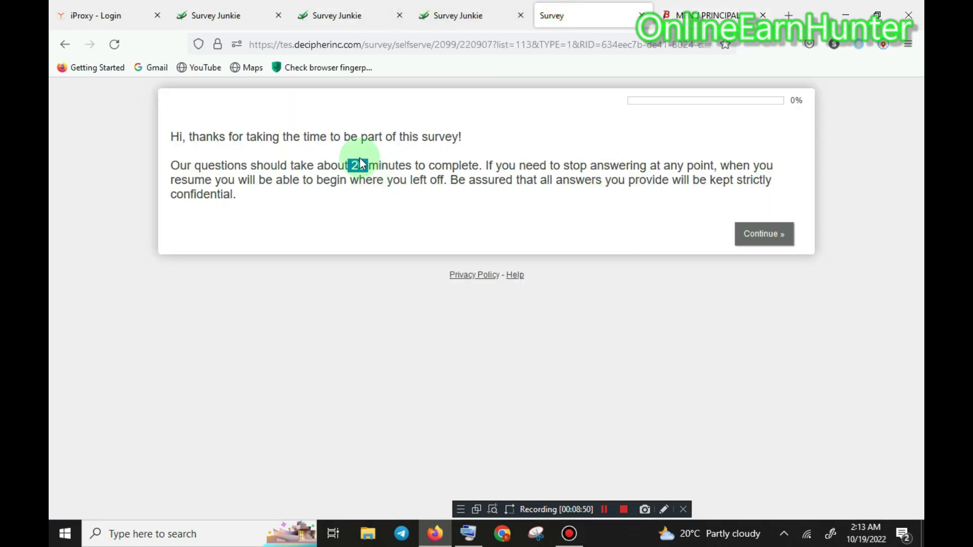
pyautogui.moveTo(348, 165); pyautogui.dragTo(400, 165)
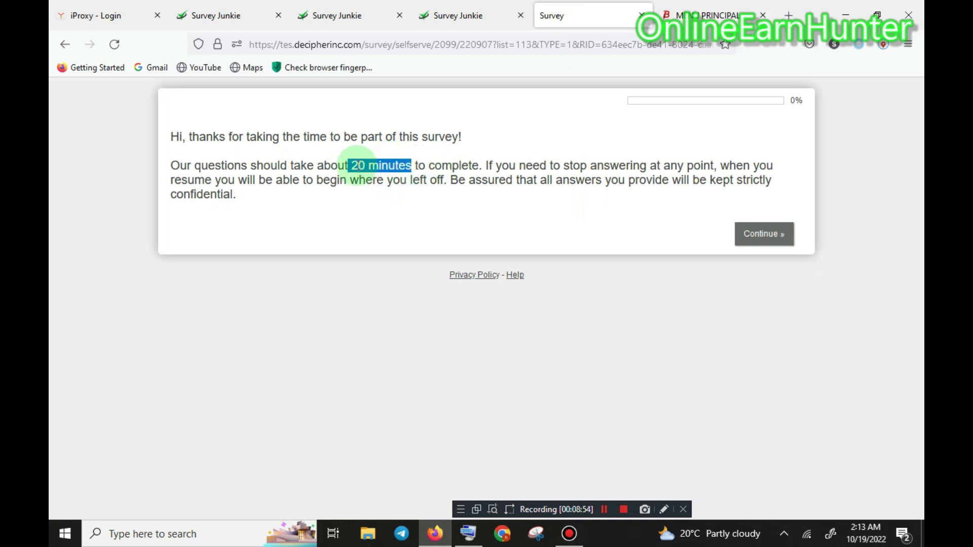
pyautogui.moveTo(353, 164); pyautogui.dragTo(481, 166)
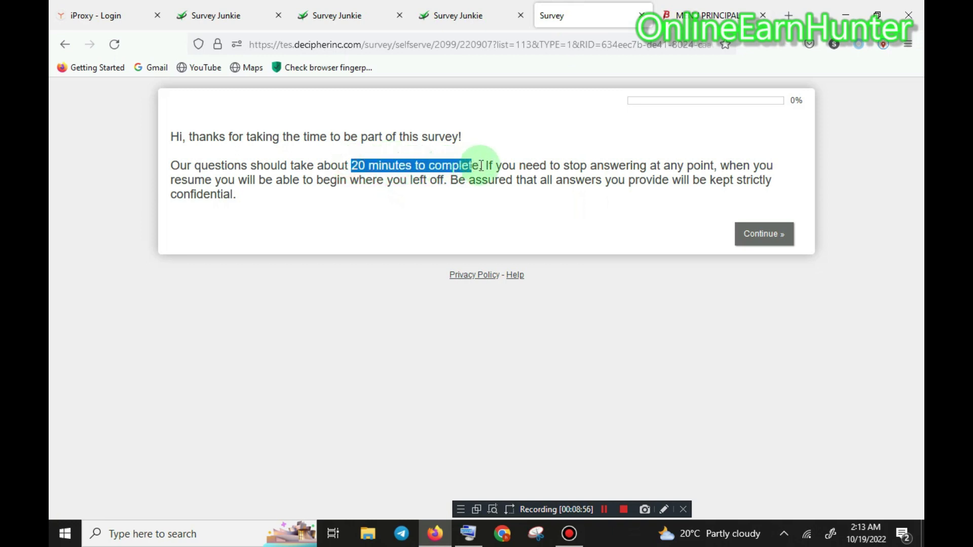
# Open the Cronometro timer on baul.live, try its presets and start a 10-minute countdown.
pyautogui.click(700, 7)
pyautogui.click(857, 189)
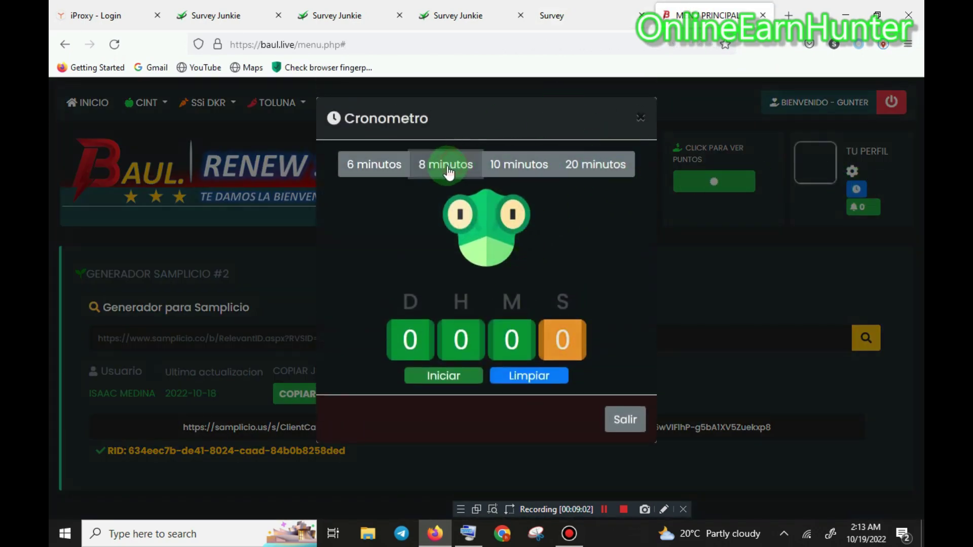
pyautogui.click(374, 172)
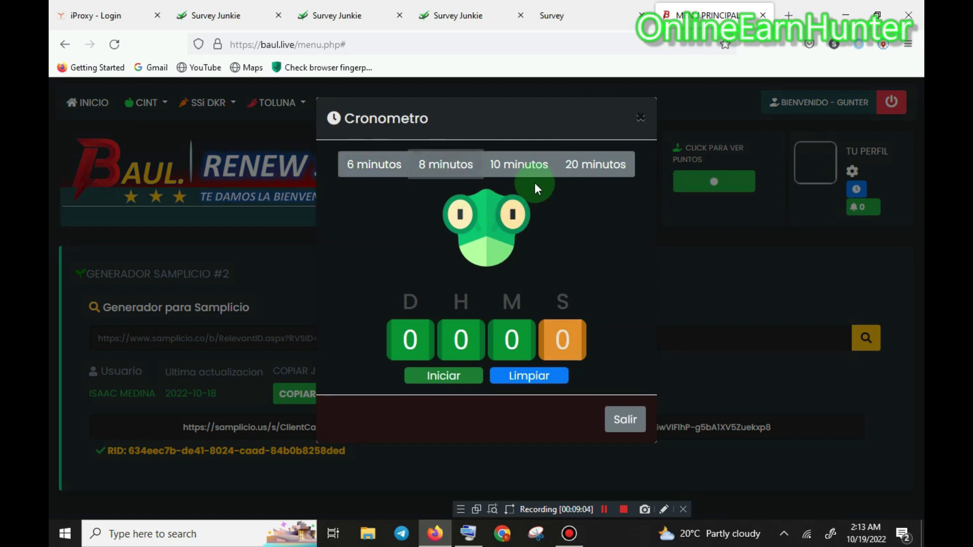
pyautogui.click(519, 169)
pyautogui.click(597, 167)
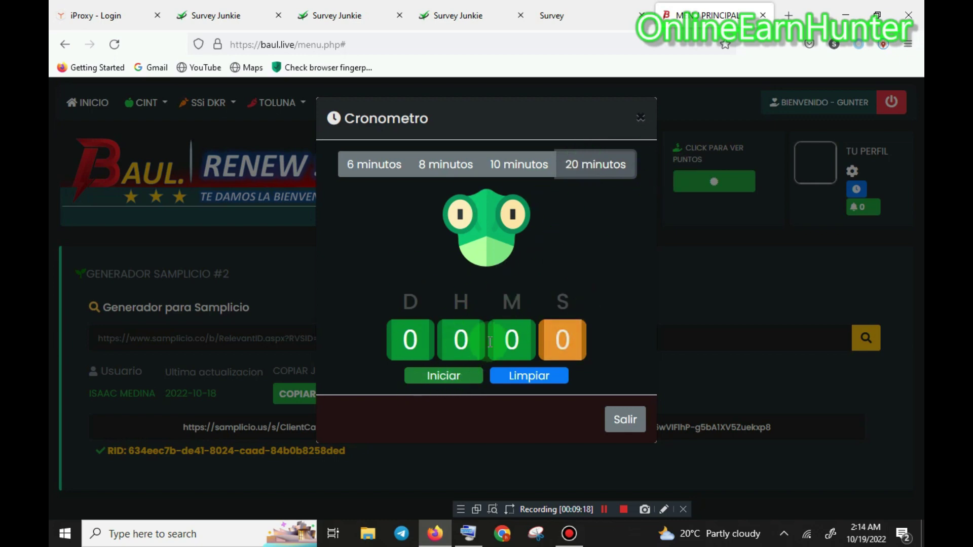
pyautogui.click(461, 377)
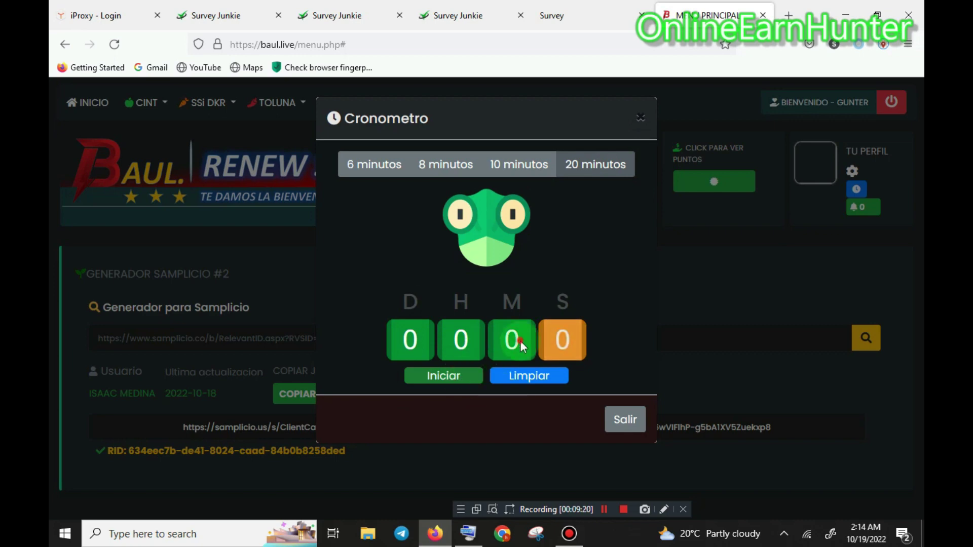
pyautogui.click(540, 163)
pyautogui.click(450, 381)
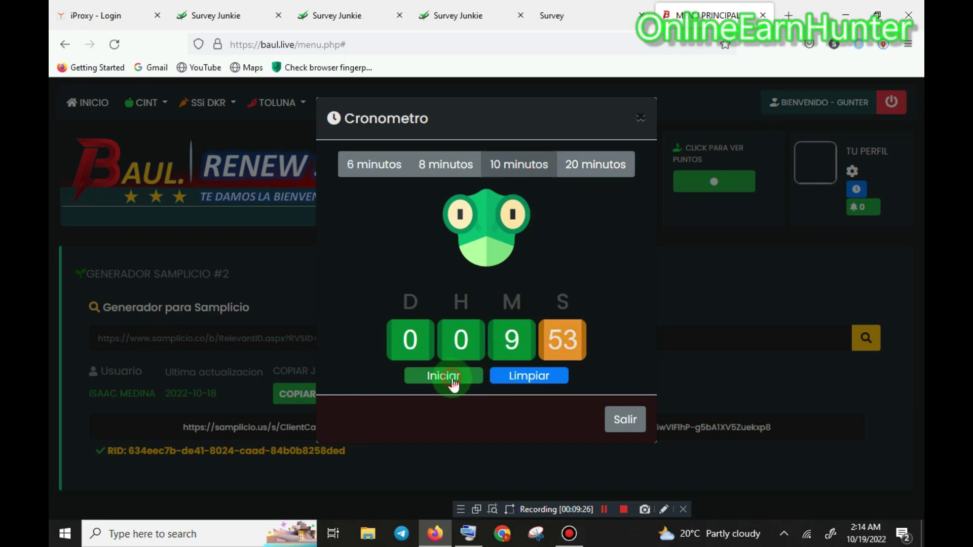
# Lower the running countdown's minutes to 5, and switch the timer to the 20-minute preset.
pyautogui.scroll(-4, 509, 345)
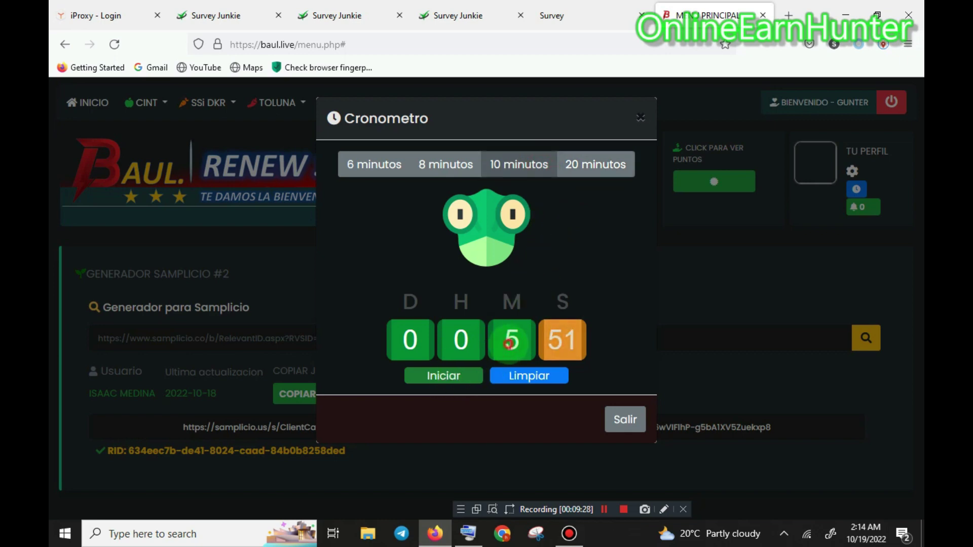
pyautogui.doubleClick(511, 344)
pyautogui.click(524, 342)
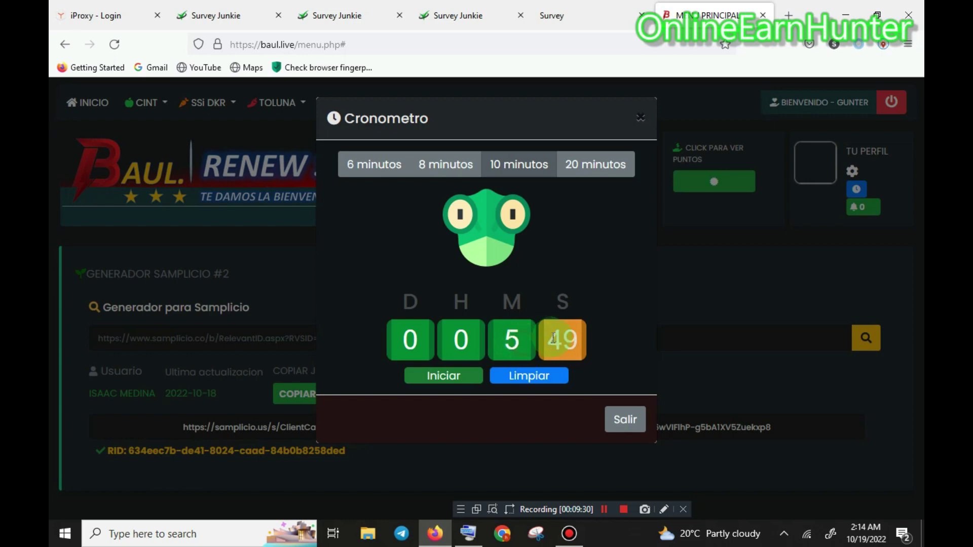
pyautogui.click(566, 163)
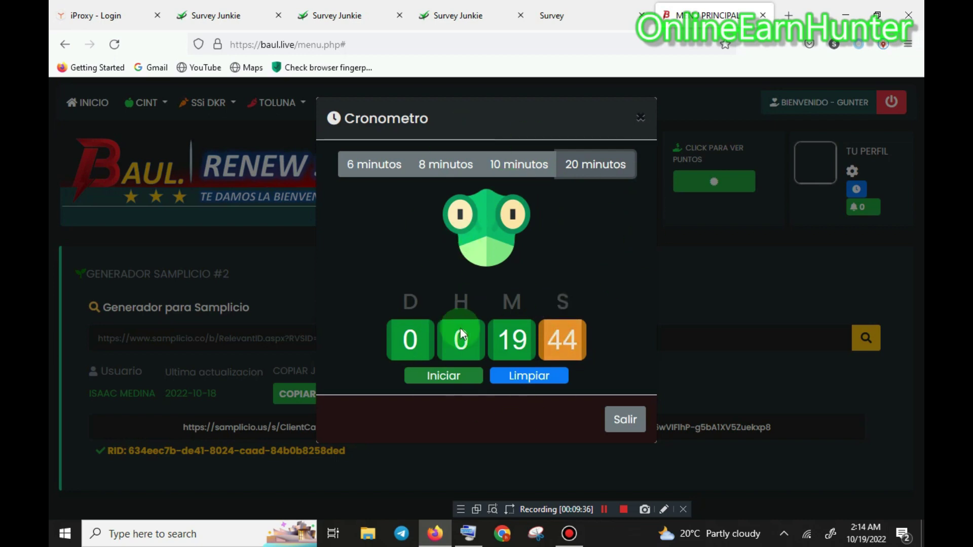
# Look at the survey page during the countdown, and return to baul.live to close the timer.
pyautogui.click(650, 90)
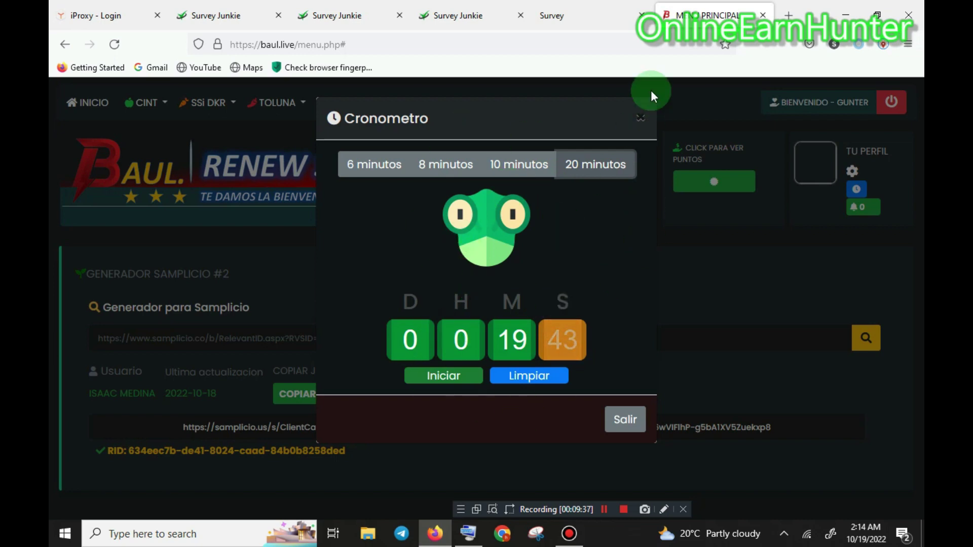
pyautogui.click(538, 16)
pyautogui.click(709, 15)
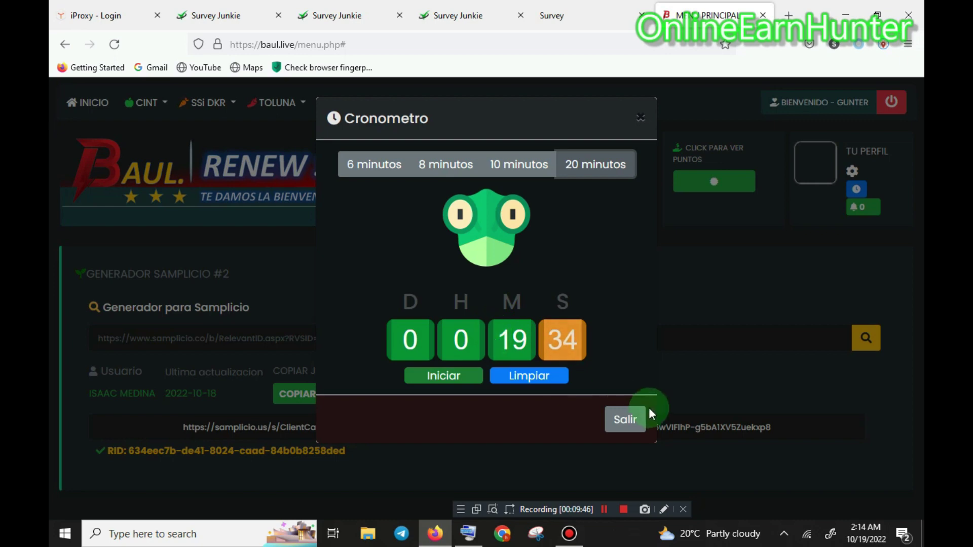
pyautogui.click(642, 122)
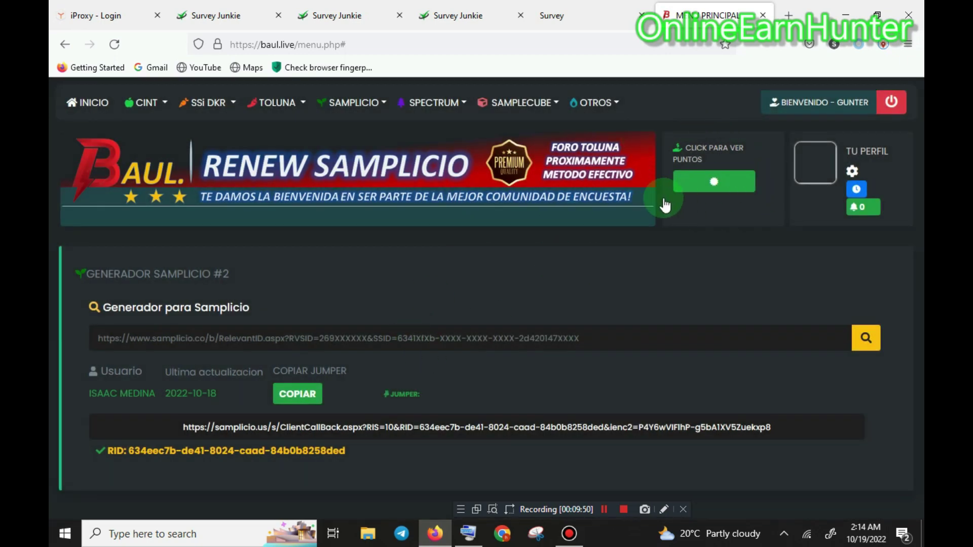
# Copy the generated jumper link and load it in place of the survey's introduction page.
pyautogui.click(302, 401)
pyautogui.click(593, 9)
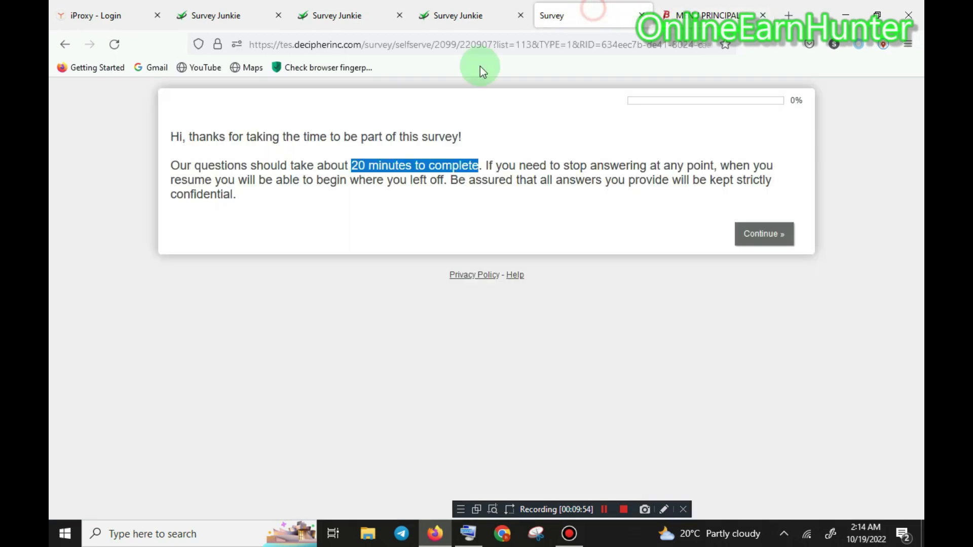
pyautogui.click(252, 42)
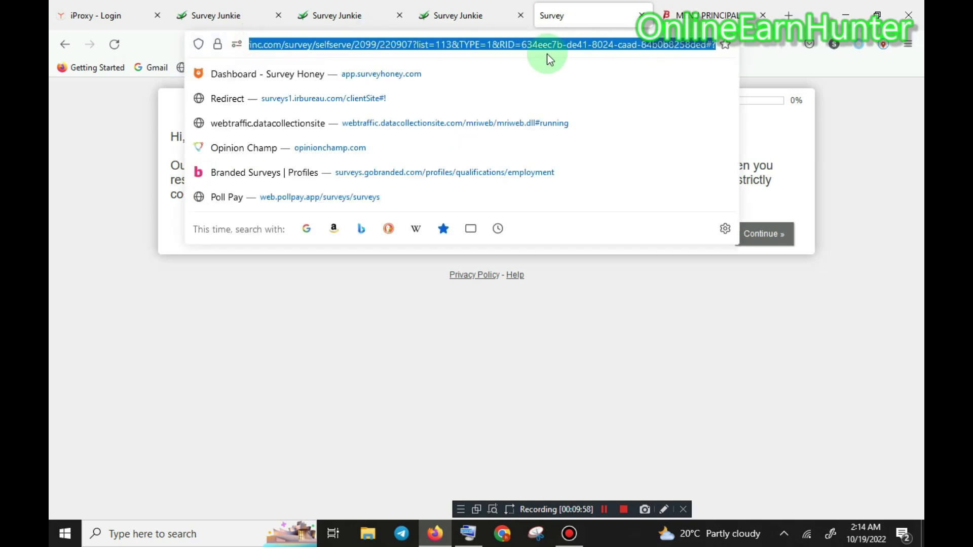
pyautogui.rightClick(484, 43)
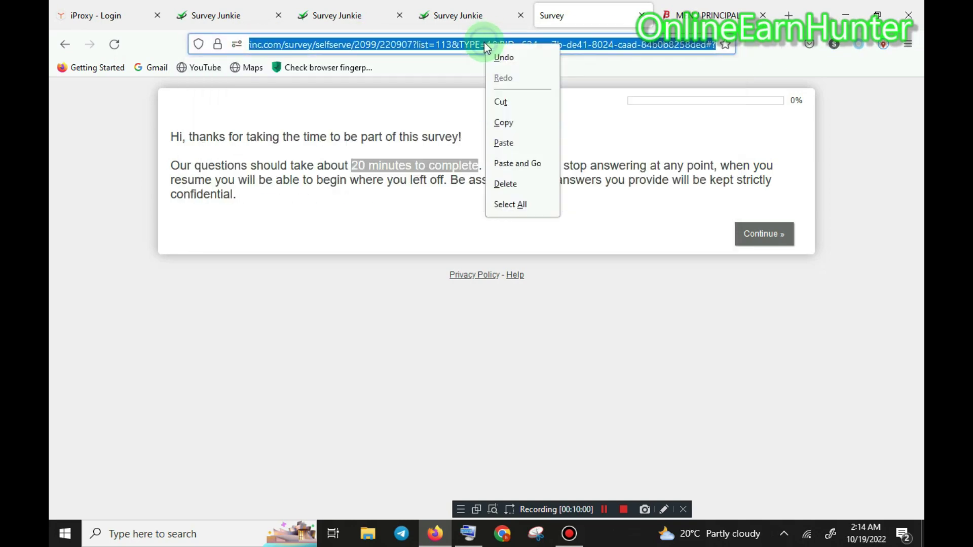
pyautogui.click(511, 164)
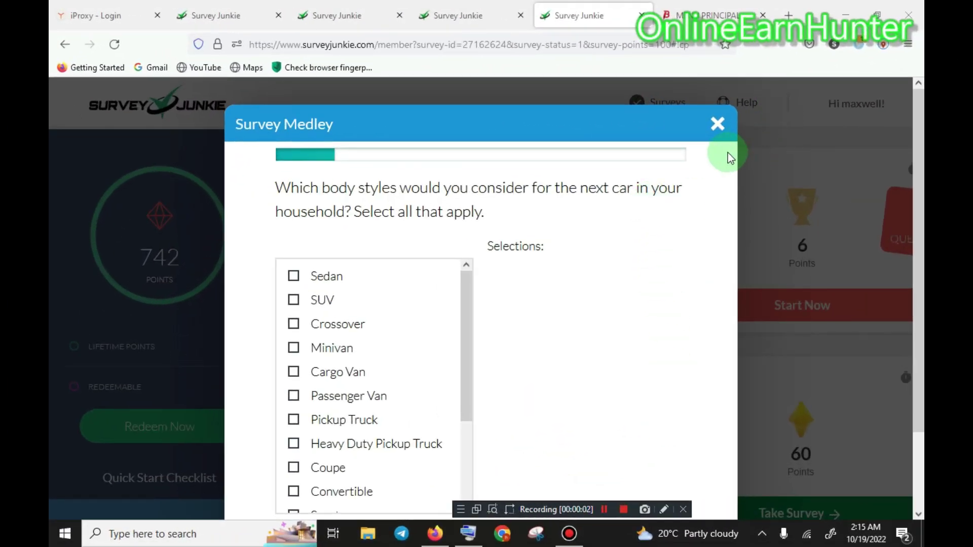
# Dismiss the Survey Medley dialog and start the 60-point survey with ID 27546076 from the Survey Junkie list.
pyautogui.click(714, 125)
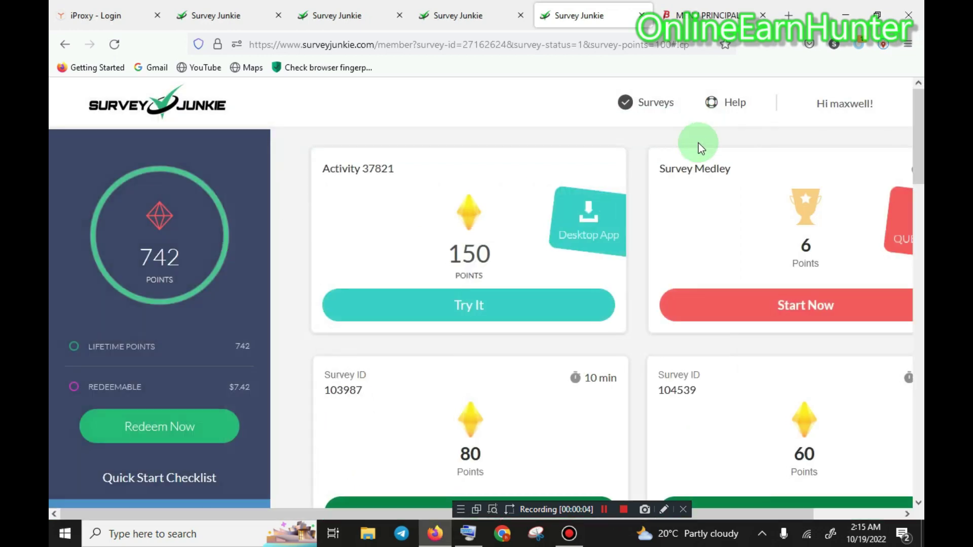
pyautogui.moveTo(918, 136); pyautogui.dragTo(910, 373)
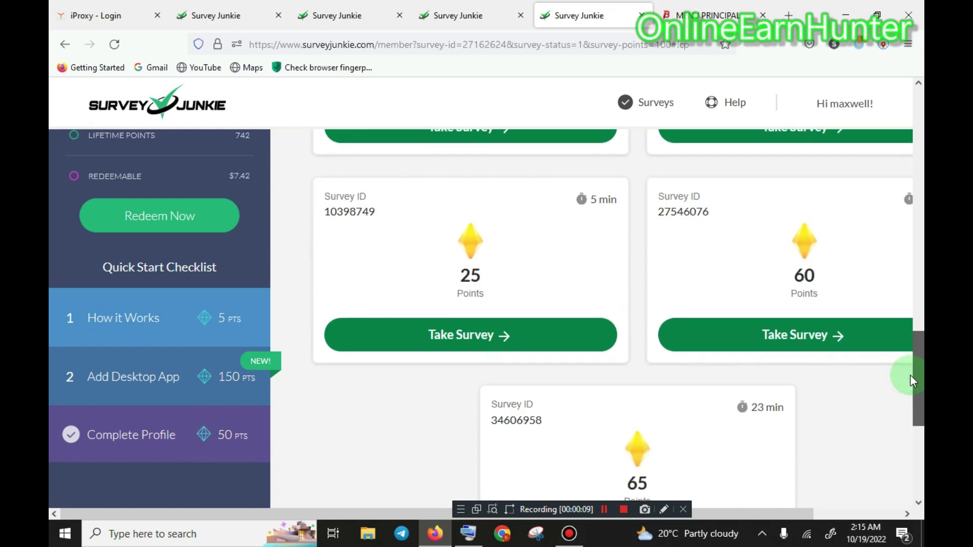
pyautogui.scroll(-1, 910, 375)
pyautogui.scroll(1, 908, 377)
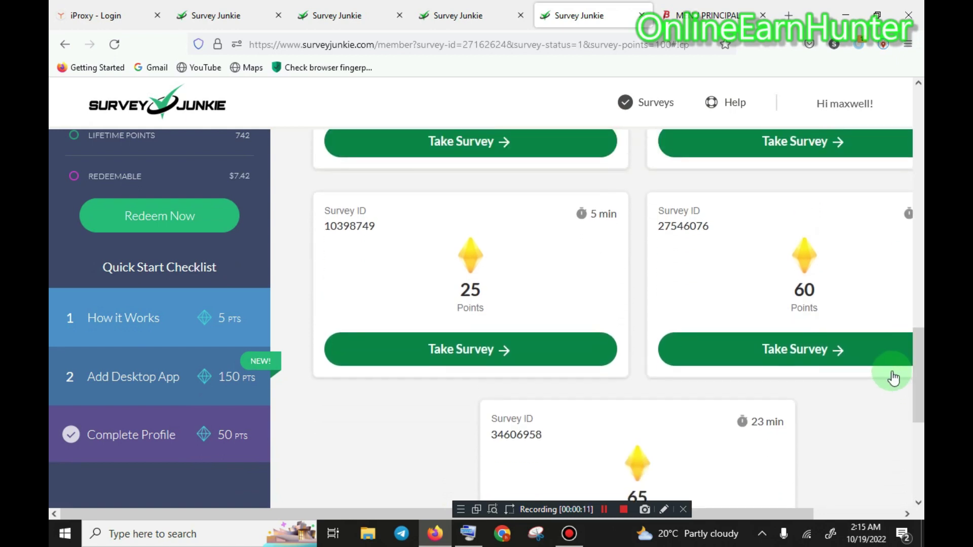
pyautogui.click(812, 354)
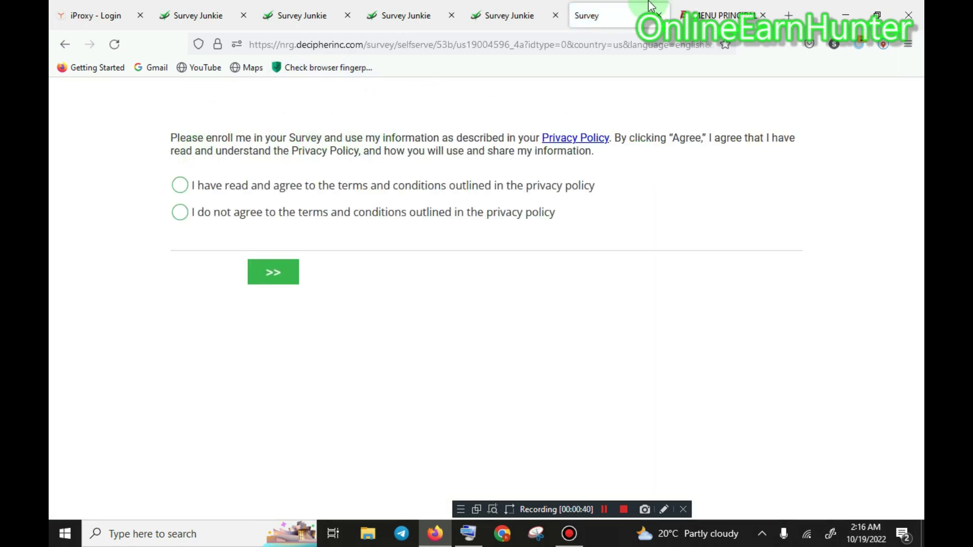
# Copy the address of the most recent Samplicio.us entry from the browsing history.
pyautogui.click(907, 45)
pyautogui.click(782, 196)
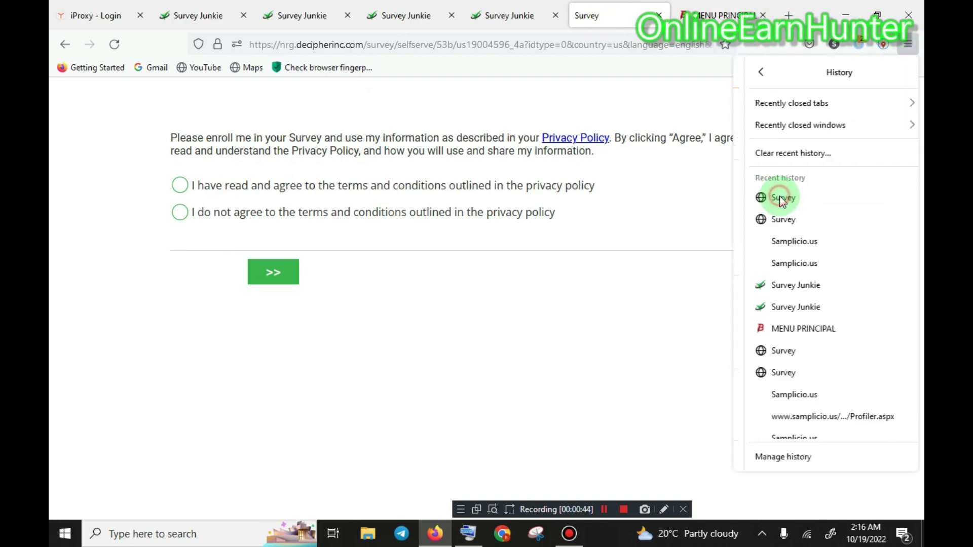
pyautogui.rightClick(777, 245)
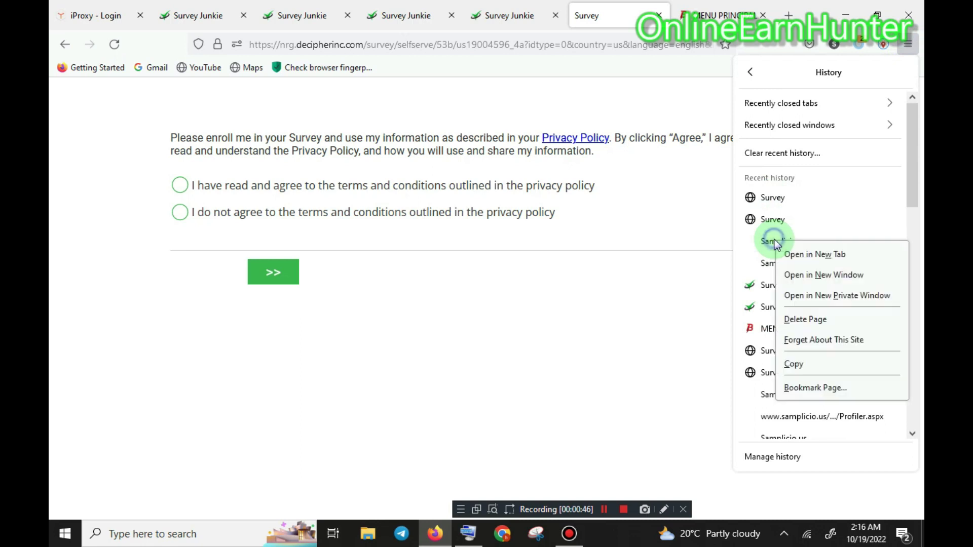
pyautogui.click(800, 364)
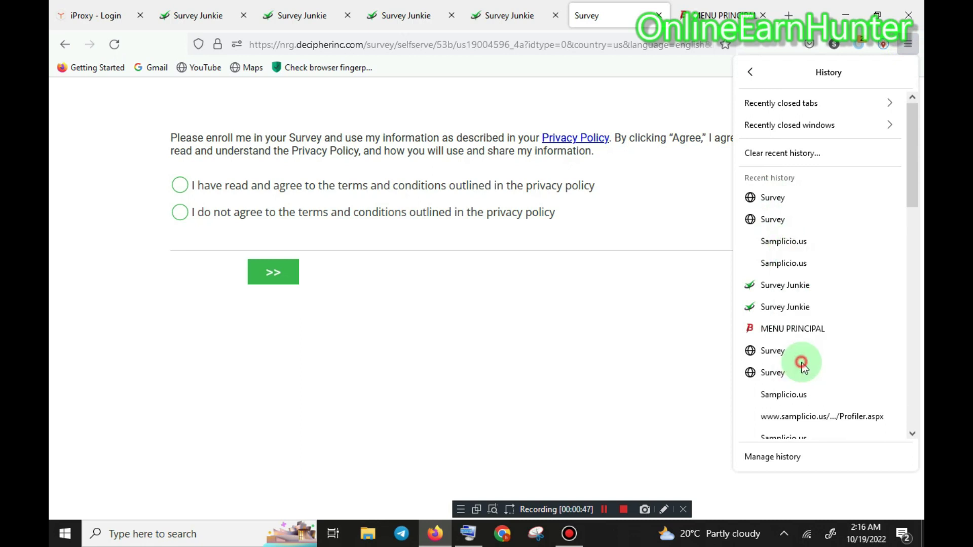
pyautogui.rightClick(773, 244)
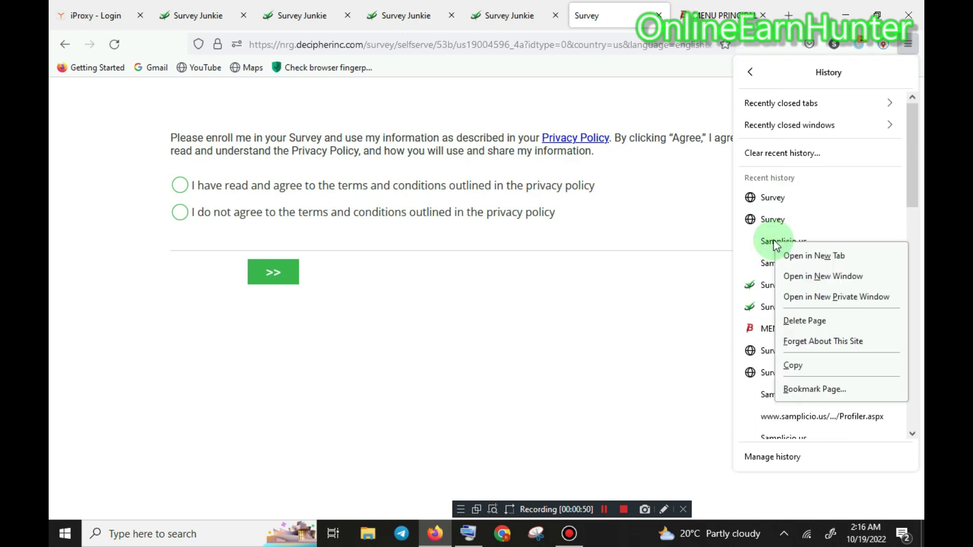
pyautogui.click(810, 366)
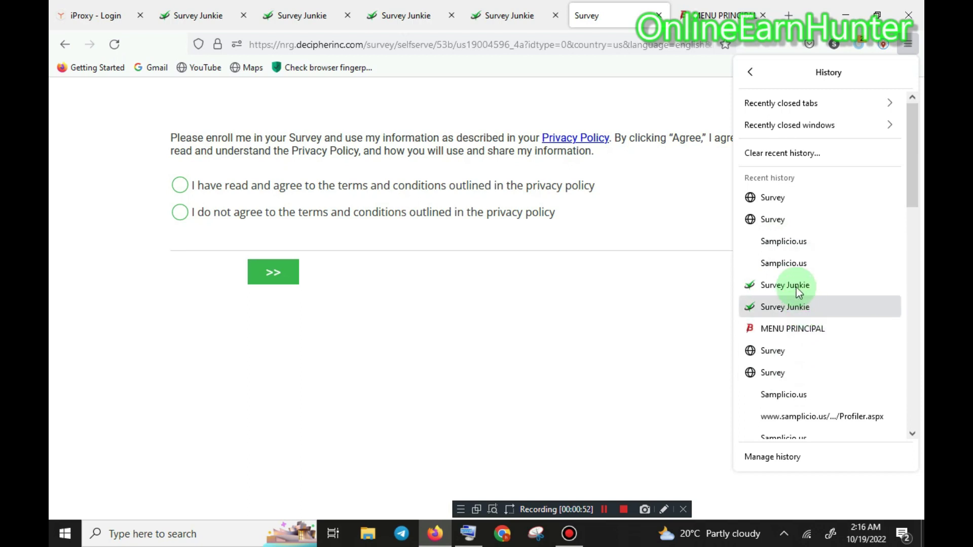
pyautogui.rightClick(776, 240)
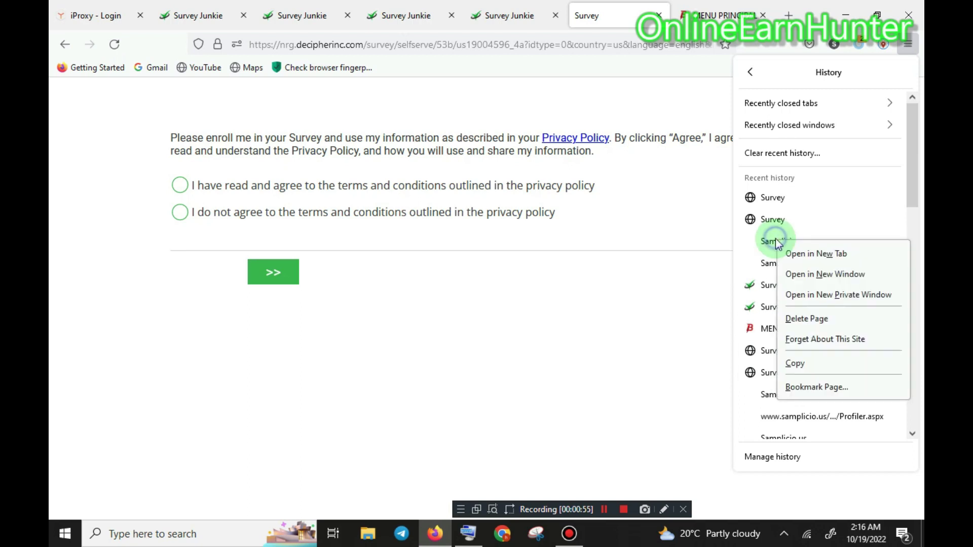
pyautogui.click(810, 361)
# Return to baul.live and open the #2 Samplicio generator.
pyautogui.click(720, 15)
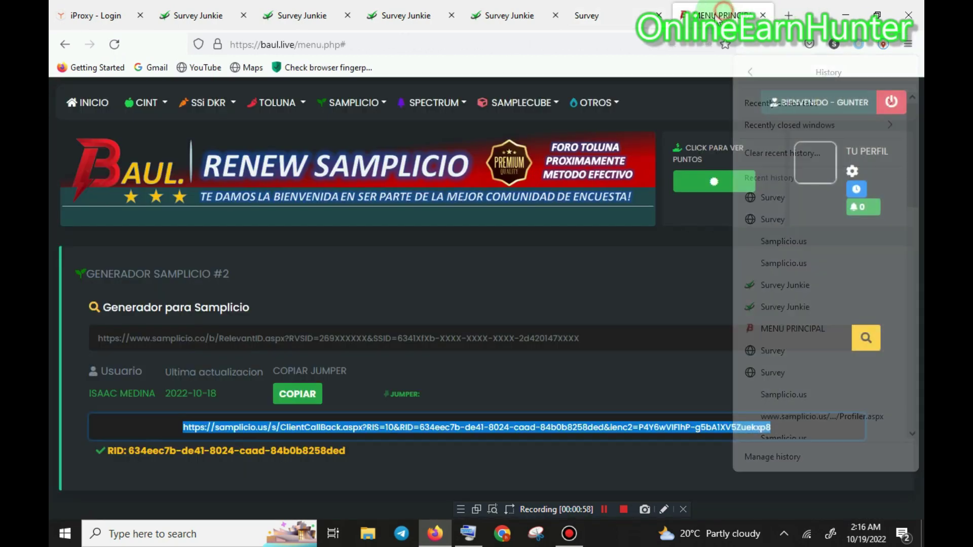
pyautogui.click(357, 102)
pyautogui.click(374, 198)
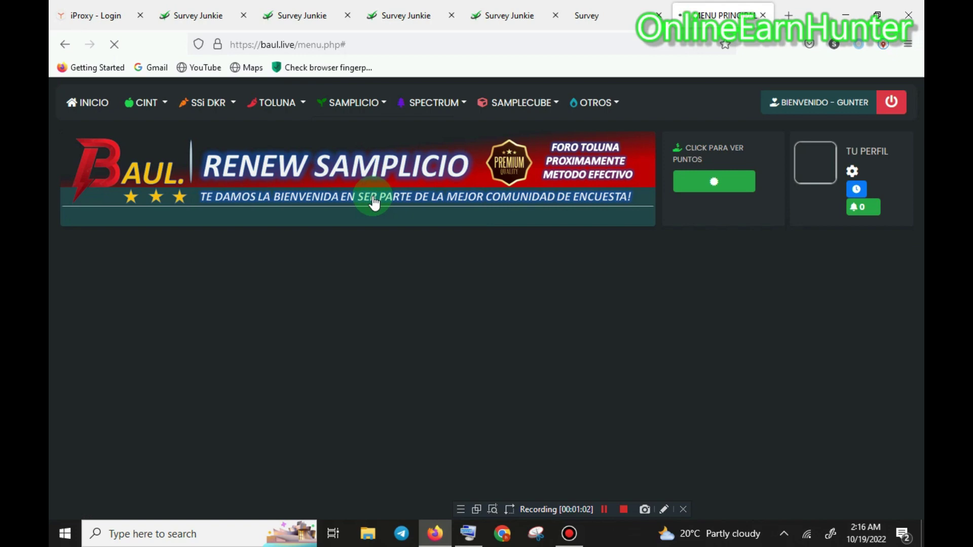
pyautogui.click(358, 103)
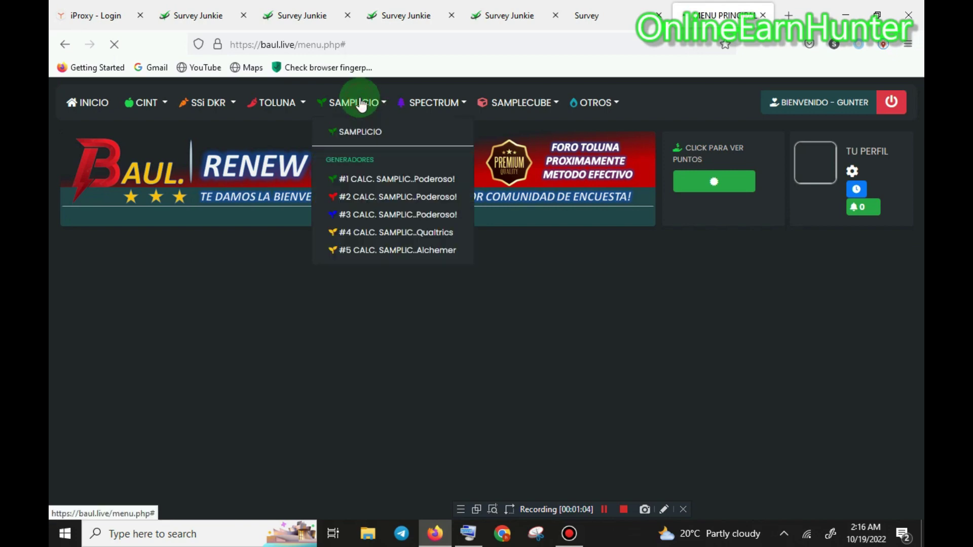
pyautogui.click(382, 202)
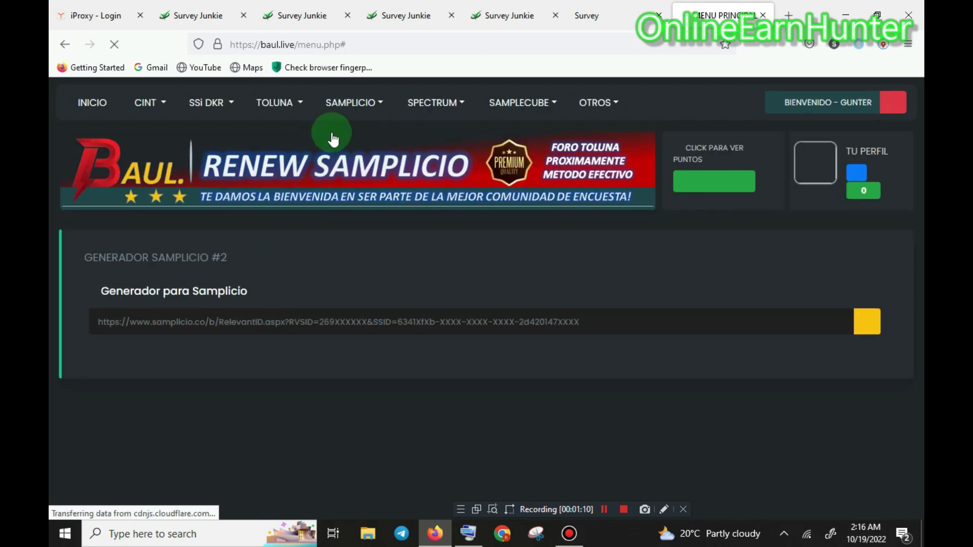
pyautogui.click(353, 102)
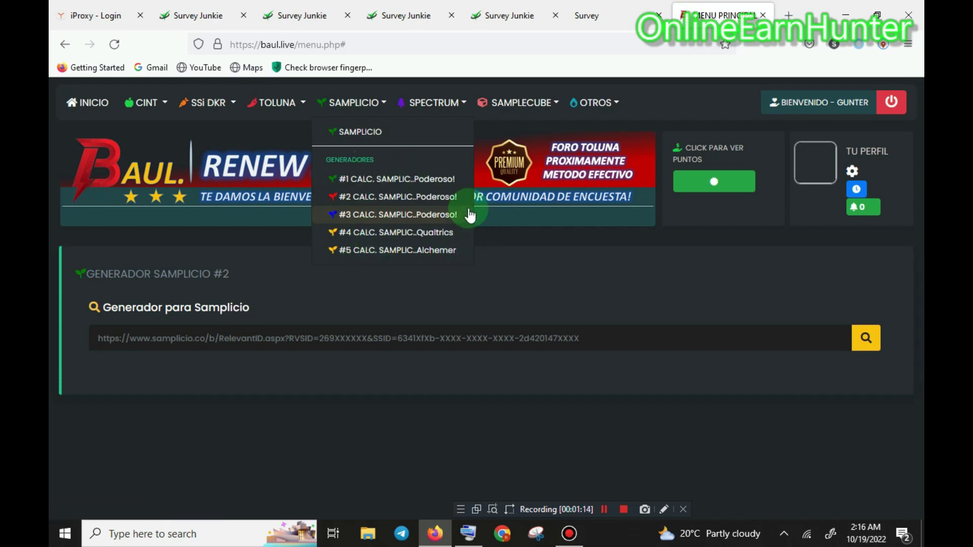
# Paste the copied Samplicio.us address for survey 27546076 into the generator's link field.
pyautogui.click(239, 340)
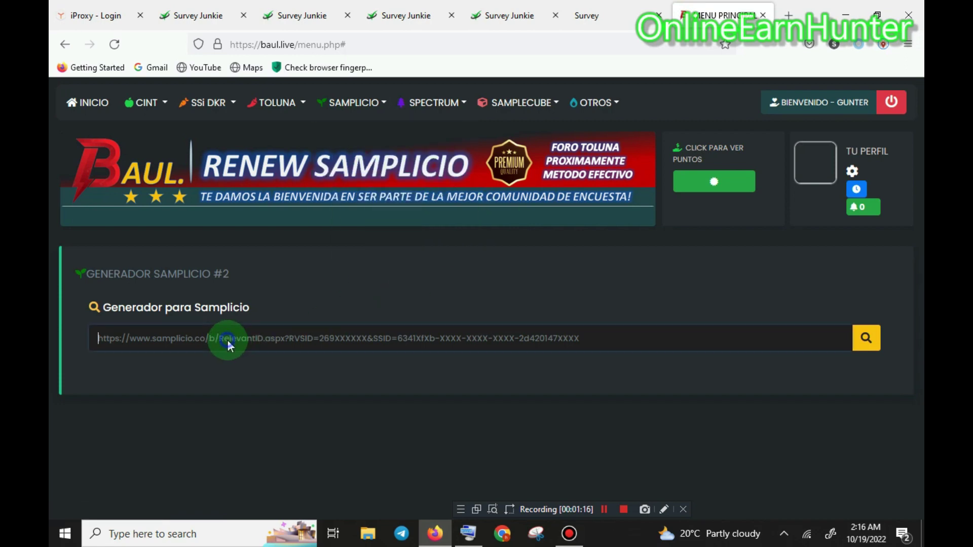
pyautogui.rightClick(231, 338)
pyautogui.click(273, 213)
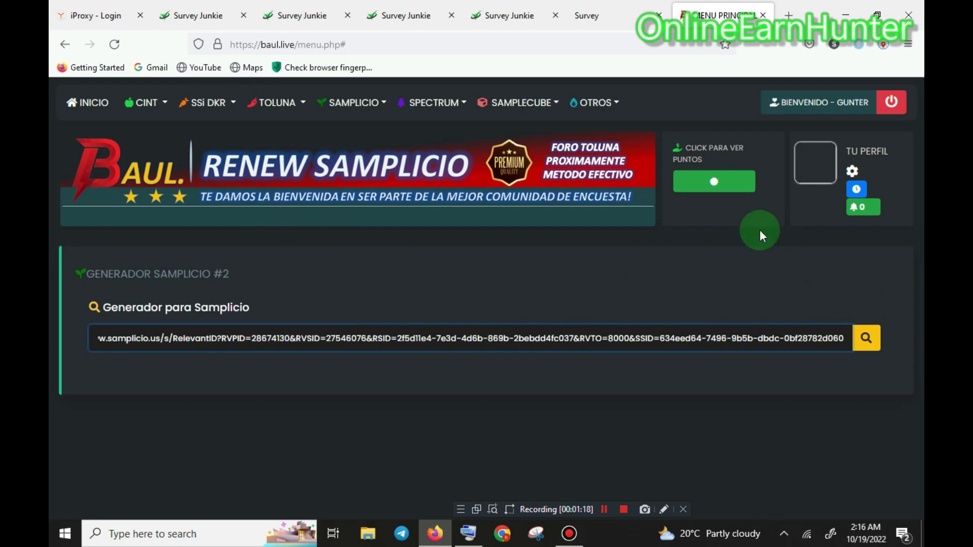
# Open the Cronometro timer and start the 10-minute preset.
pyautogui.click(861, 188)
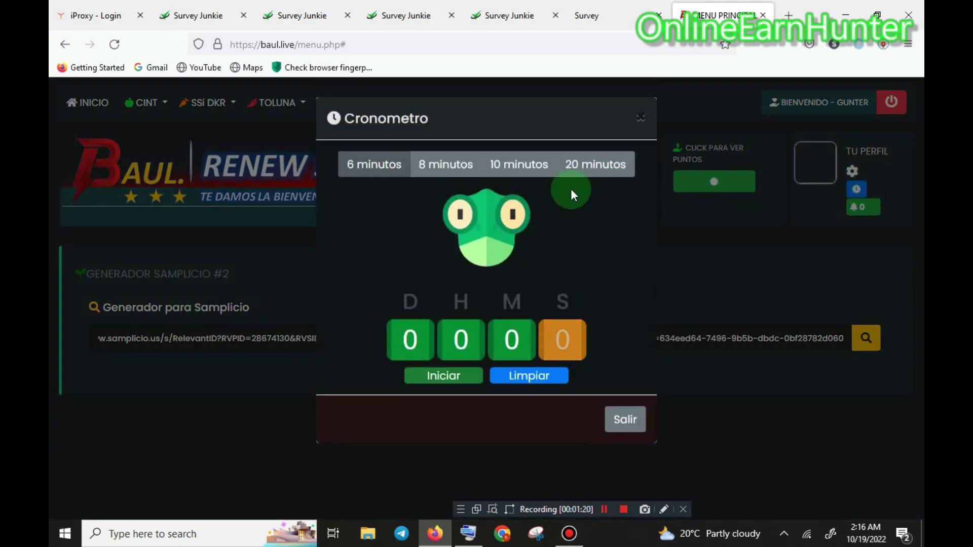
pyautogui.click(520, 165)
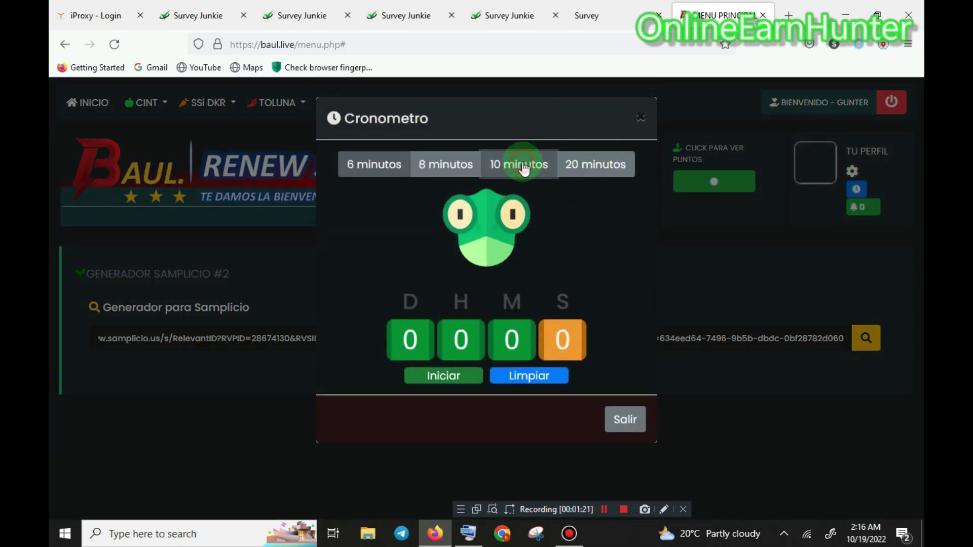
pyautogui.click(512, 337)
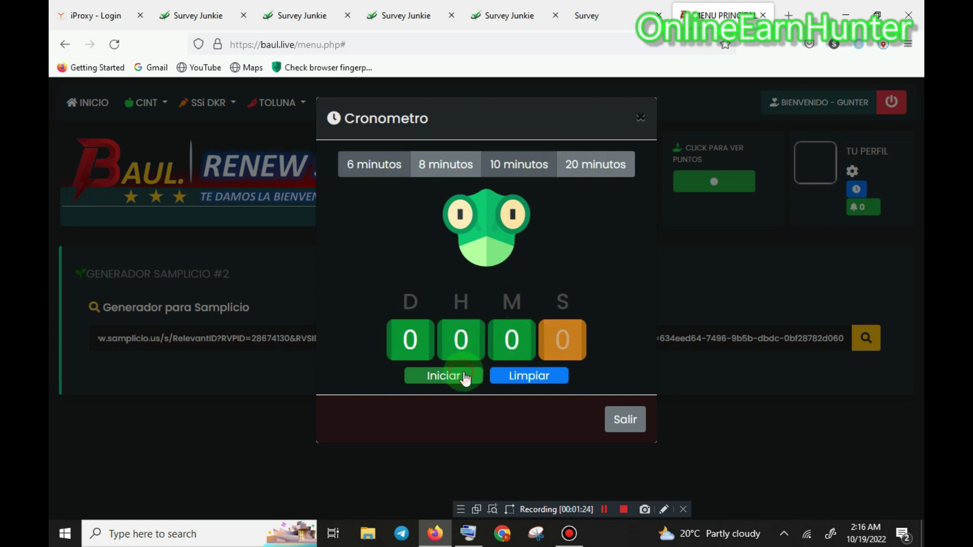
pyautogui.click(523, 167)
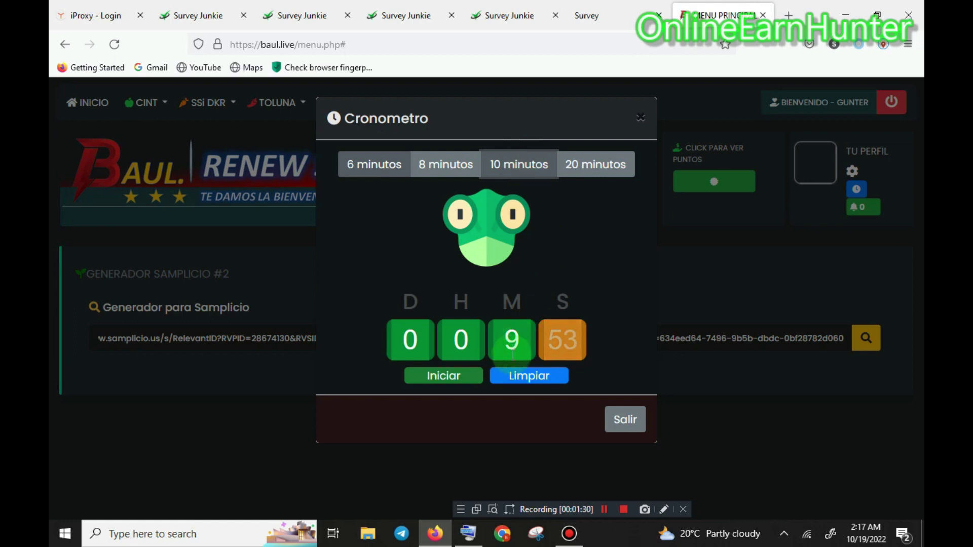
# Clear the 10-minute countdown and start the timer with the 20-minute preset.
pyautogui.click(528, 381)
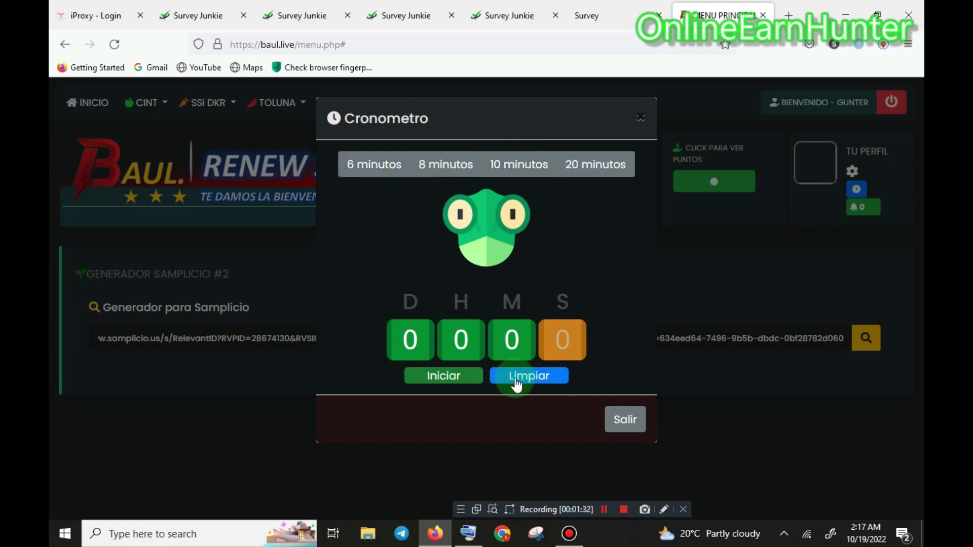
pyautogui.click(514, 168)
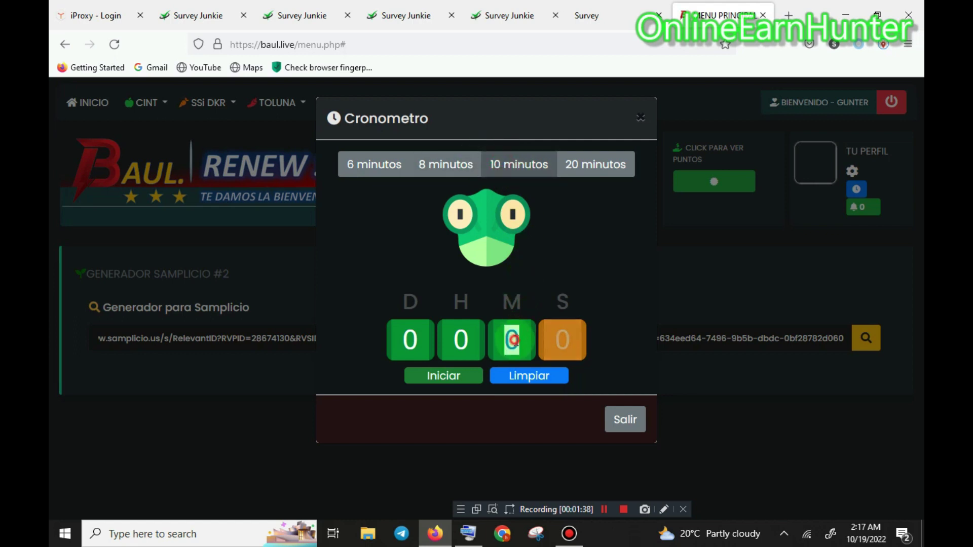
pyautogui.click(521, 163)
pyautogui.click(476, 384)
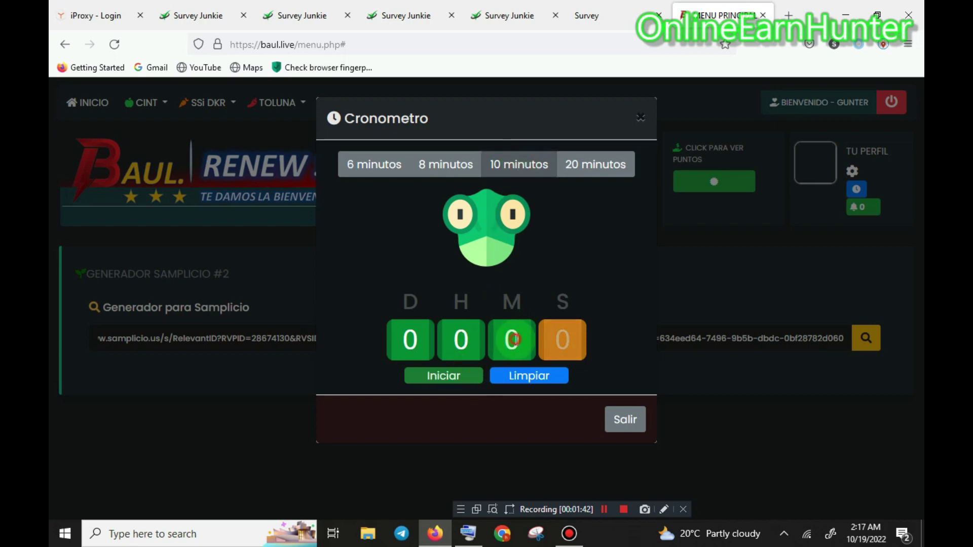
pyautogui.click(598, 169)
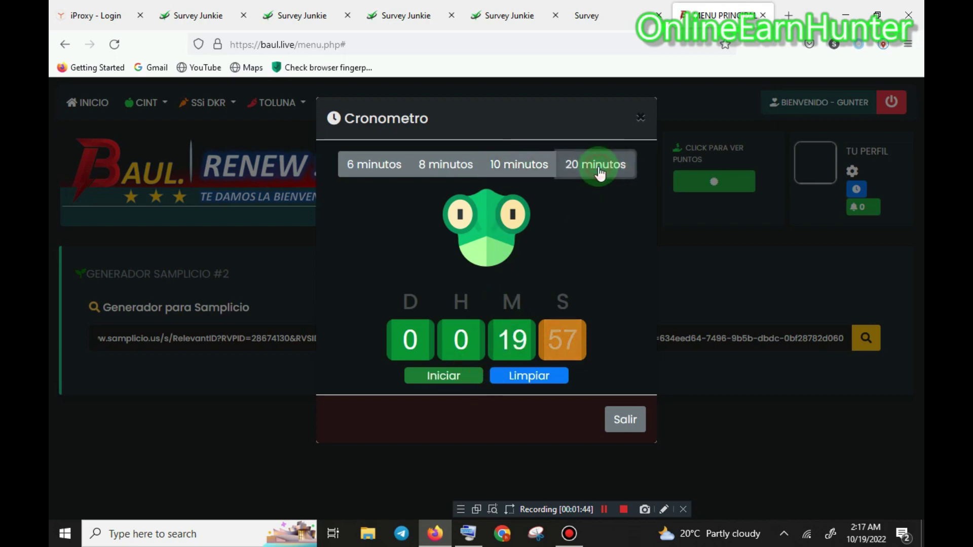
# Close the timer and generate the jumper link from the pasted Samplicio.us address.
pyautogui.click(602, 509)
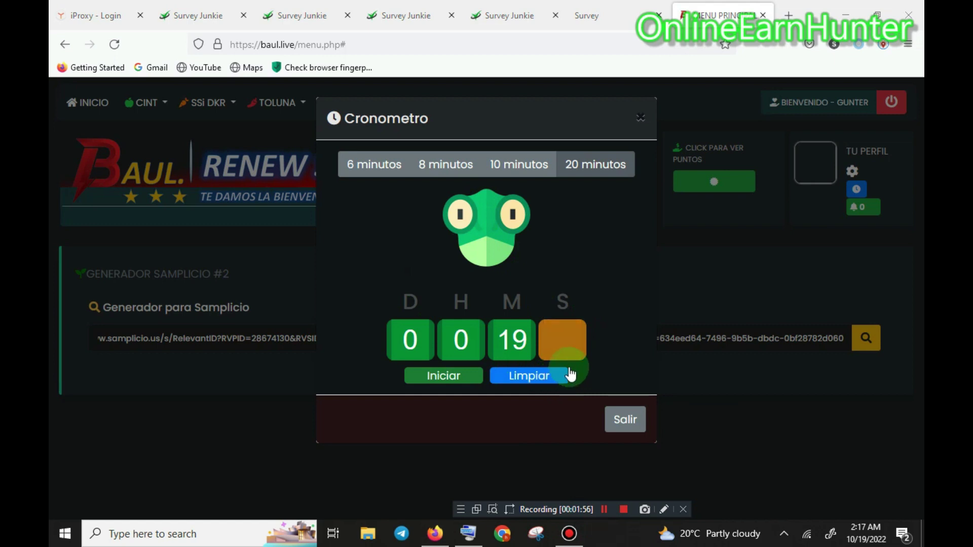
pyautogui.click(607, 510)
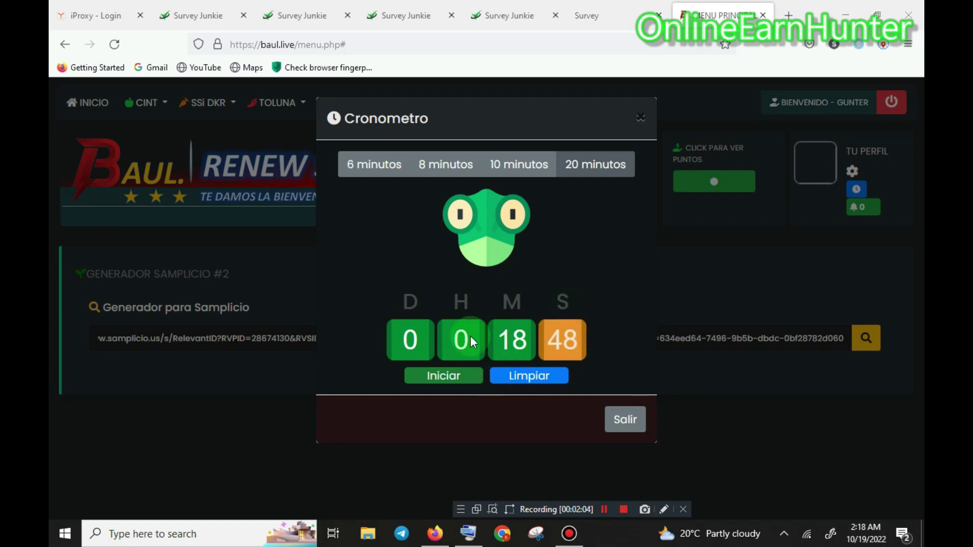
pyautogui.click(637, 120)
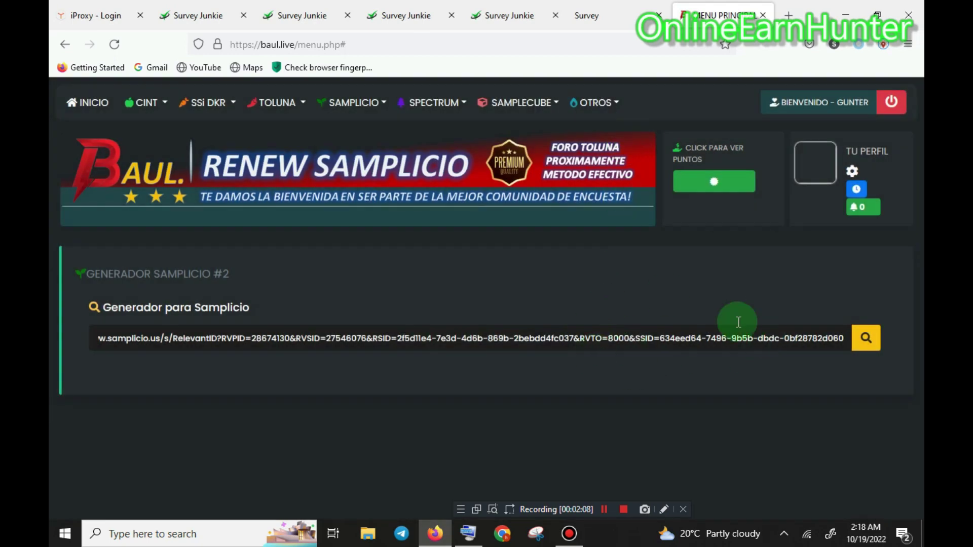
pyautogui.click(867, 339)
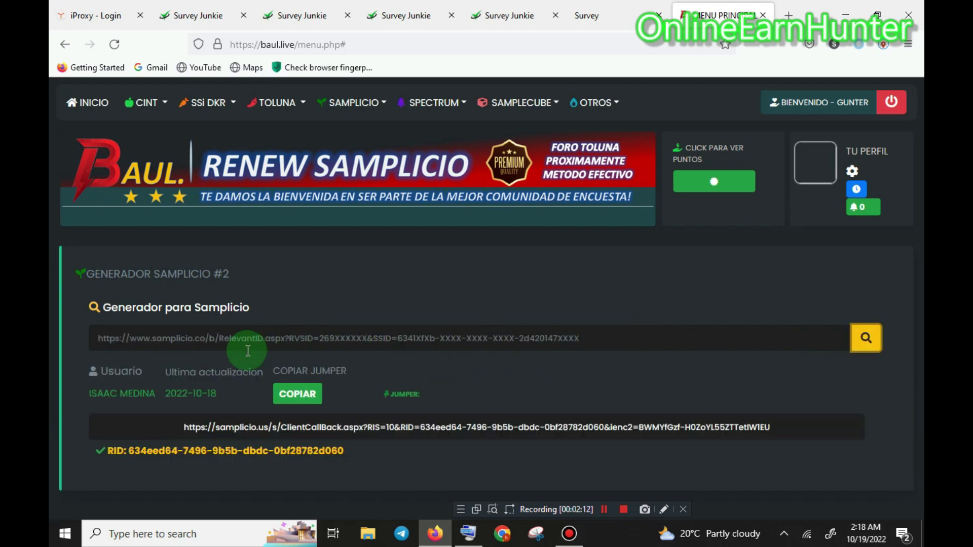
# Look up the Samplicio.us entries in the survey page's browsing history, and return to baul.live.
pyautogui.click(606, 9)
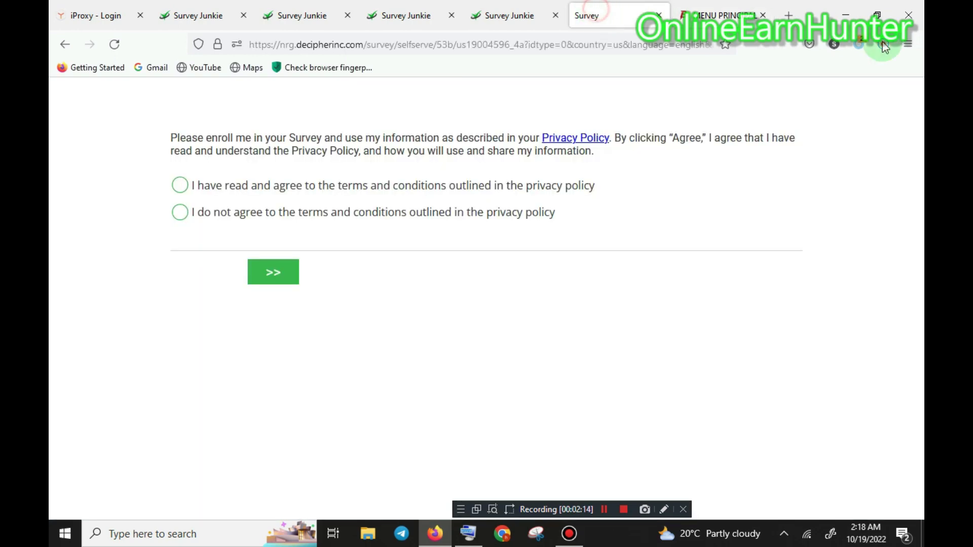
pyautogui.click(915, 44)
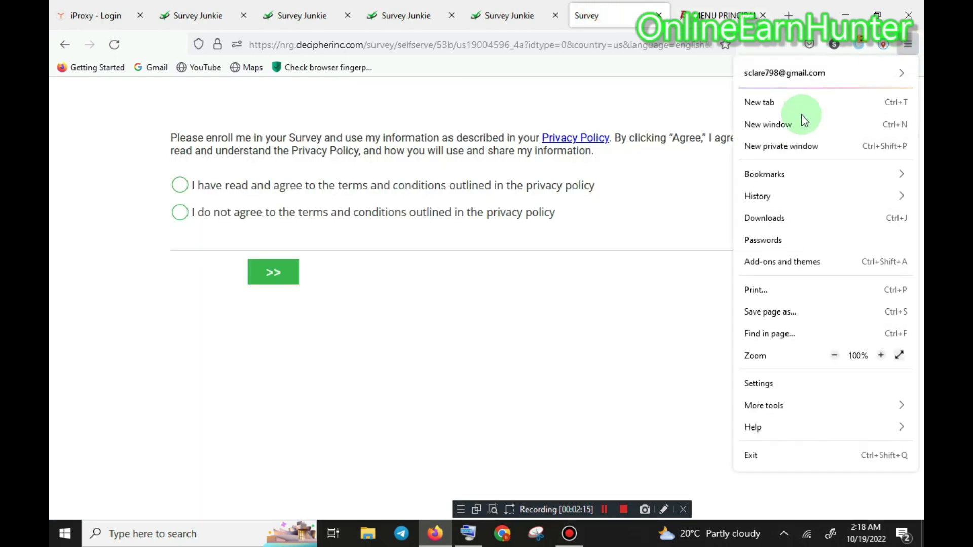
pyautogui.click(761, 195)
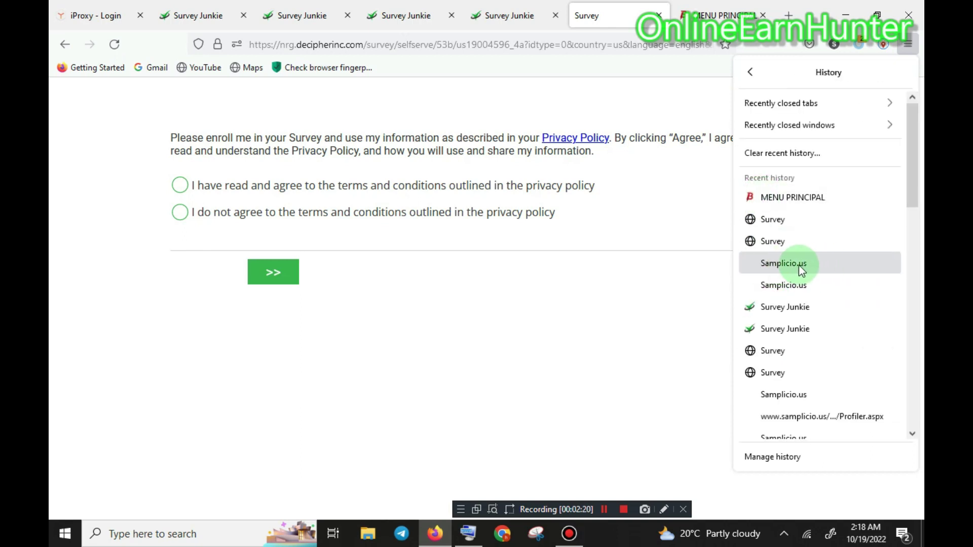
pyautogui.click(728, 12)
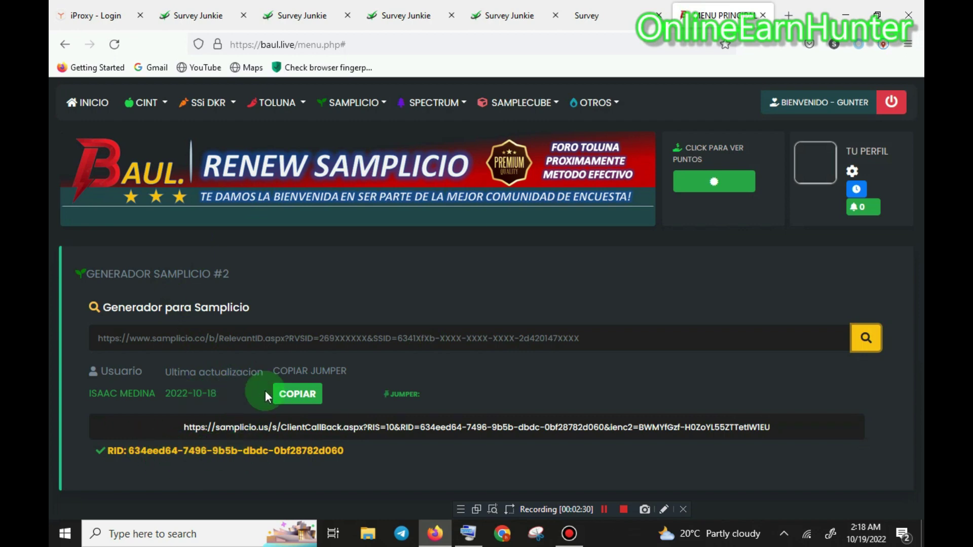
# Copy the generated jumper link and load it in place of the survey's privacy policy consent page.
pyautogui.click(289, 400)
pyautogui.hotkey('ctrl', 'c')
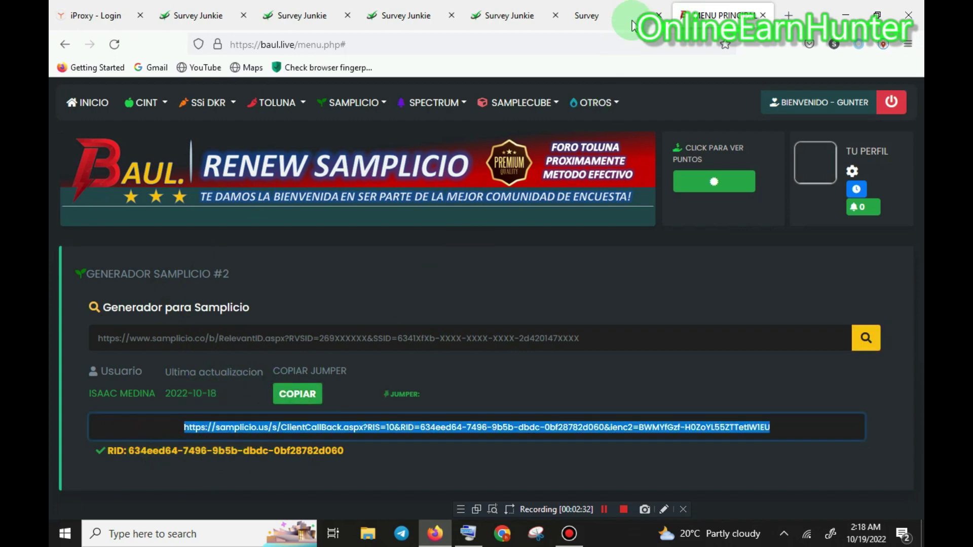
pyautogui.click(594, 10)
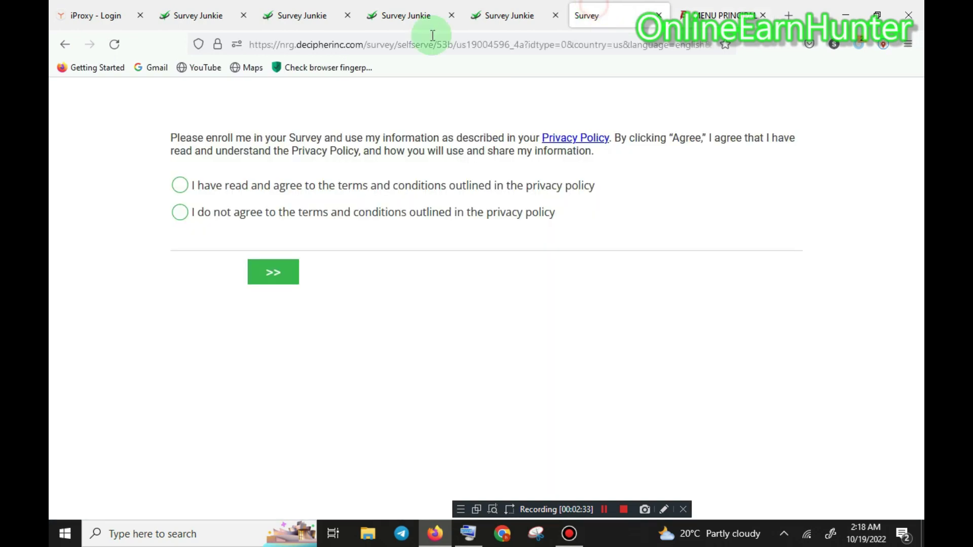
pyautogui.click(256, 46)
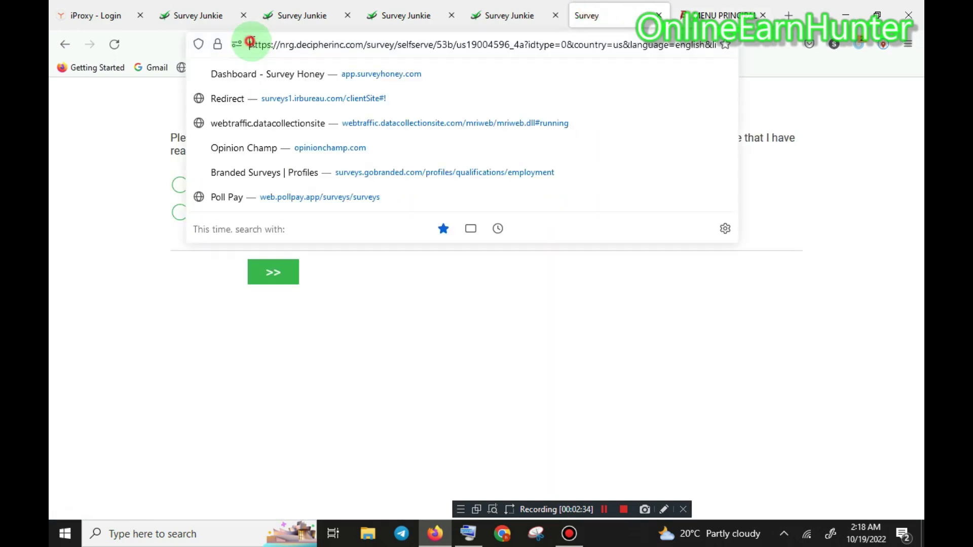
pyautogui.rightClick(498, 46)
pyautogui.click(526, 163)
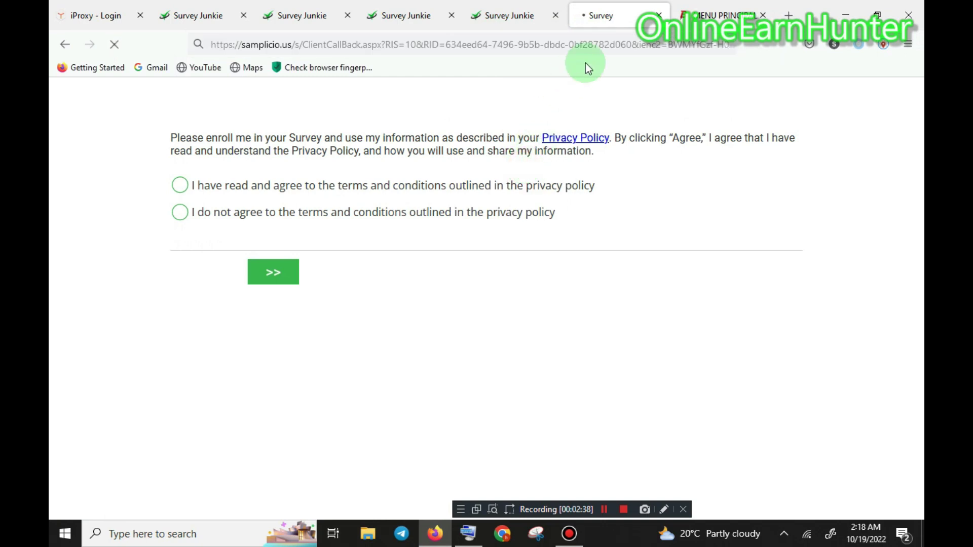